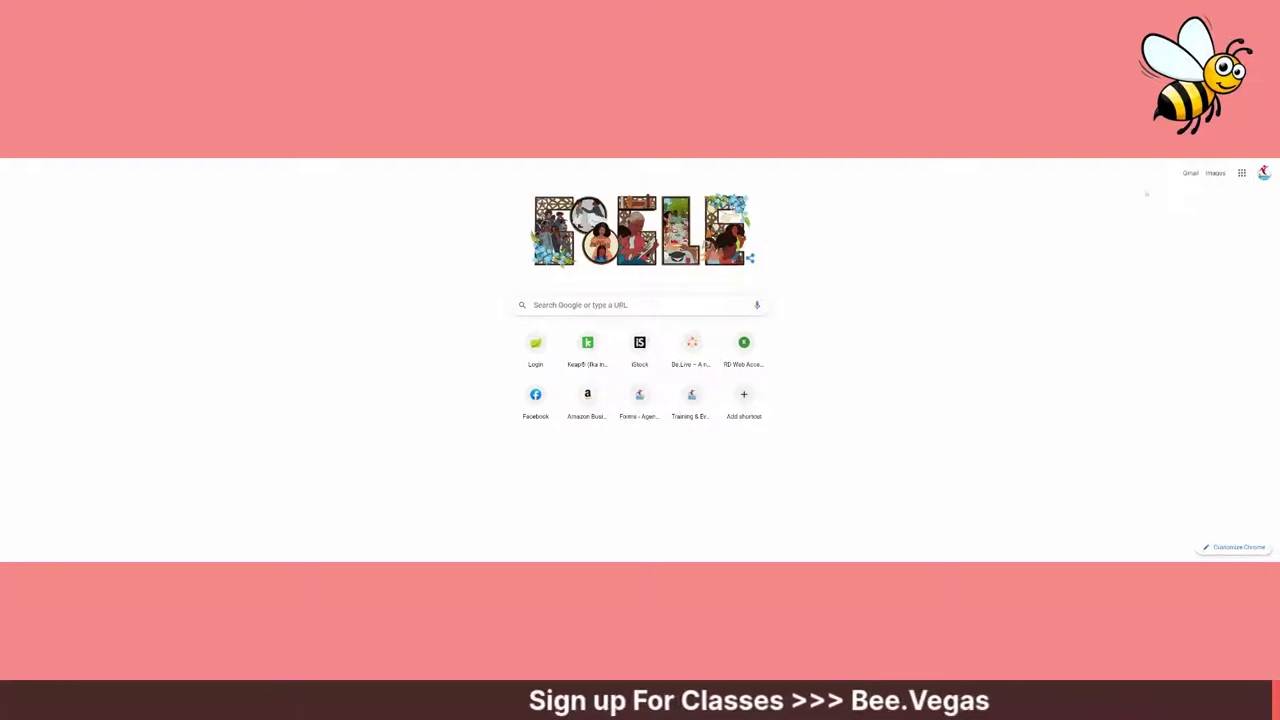
Open My Business from the list of Google apps
click(1242, 173)
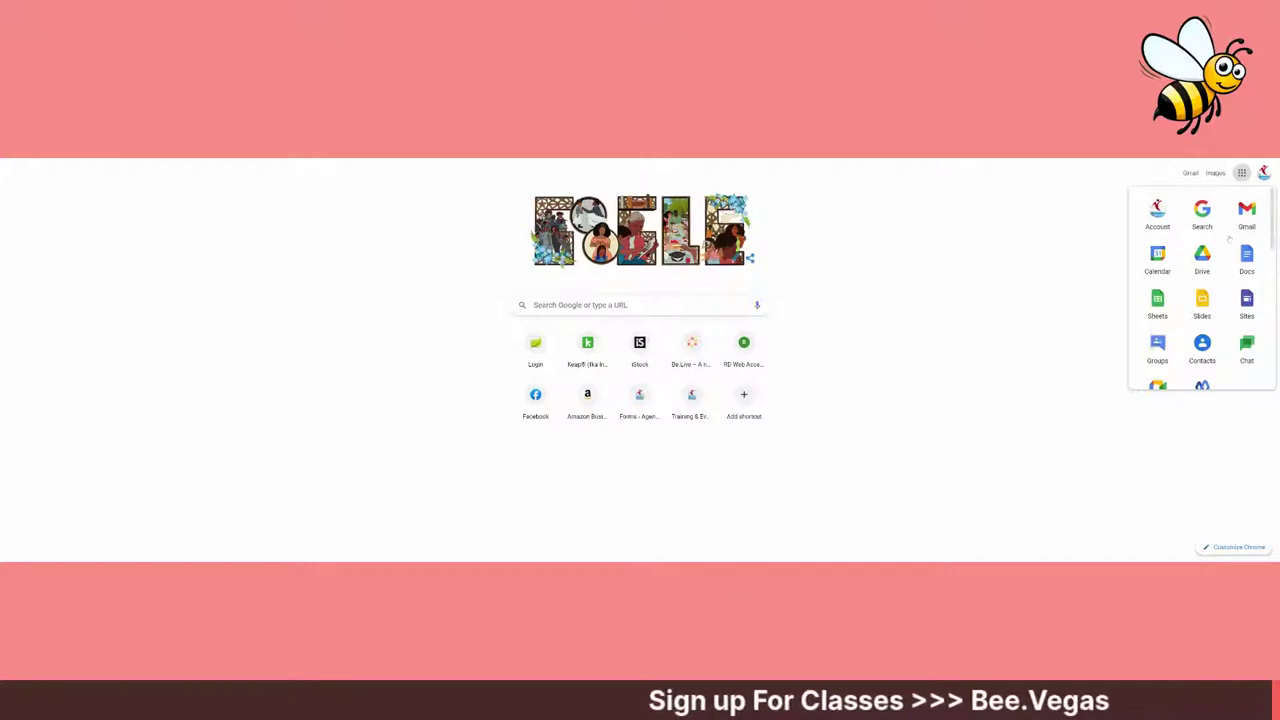
scroll(1237, 309, down, 2)
scroll(1237, 309, down, 2)
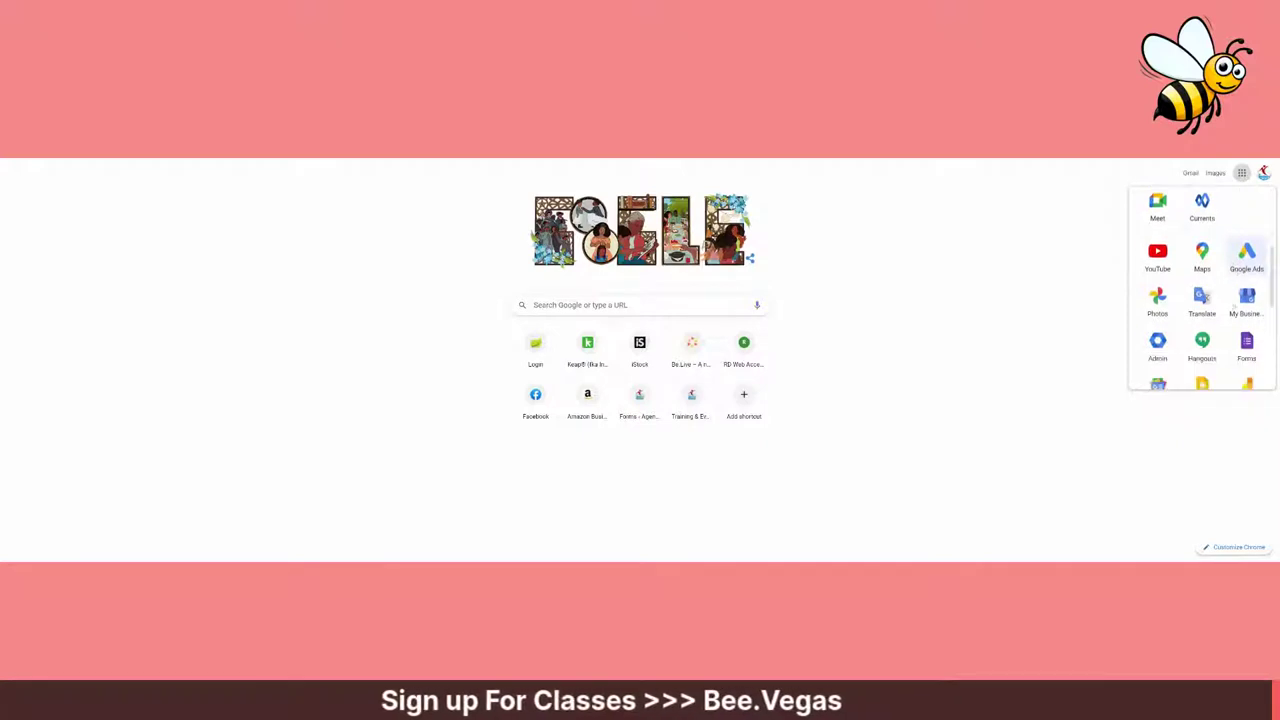
scroll(1237, 309, down, 3)
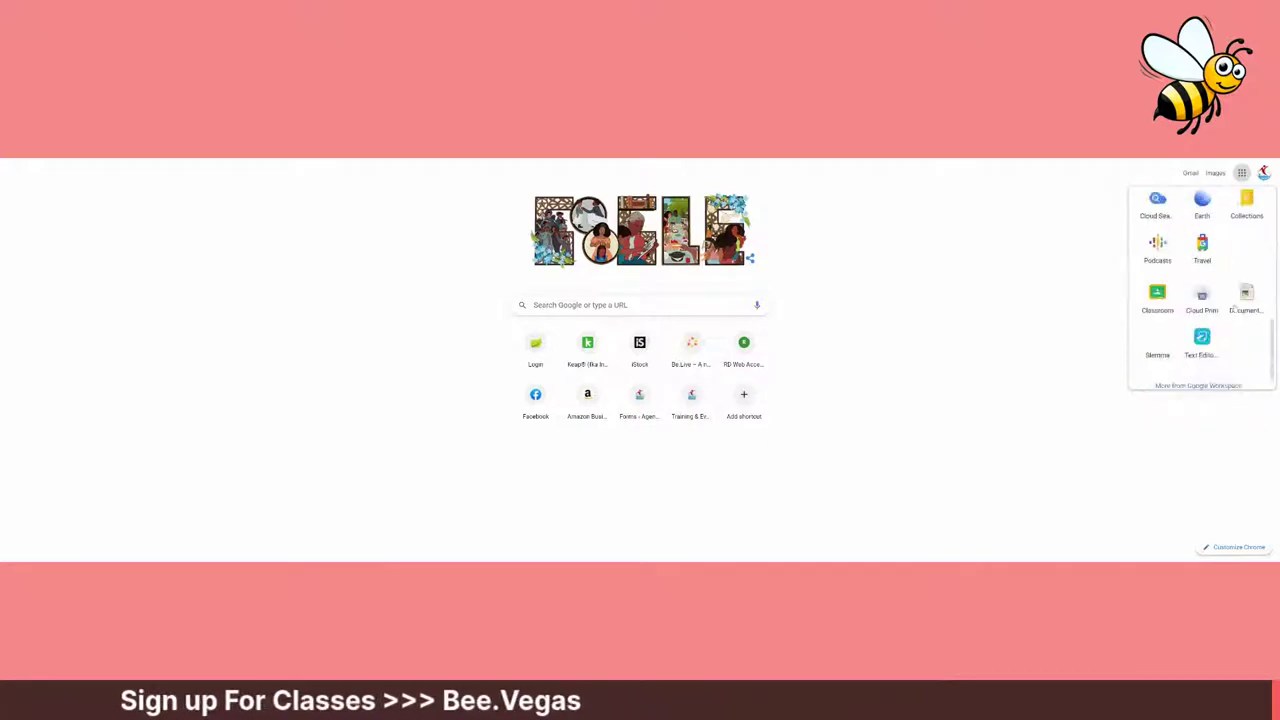
scroll(1235, 310, down, 1)
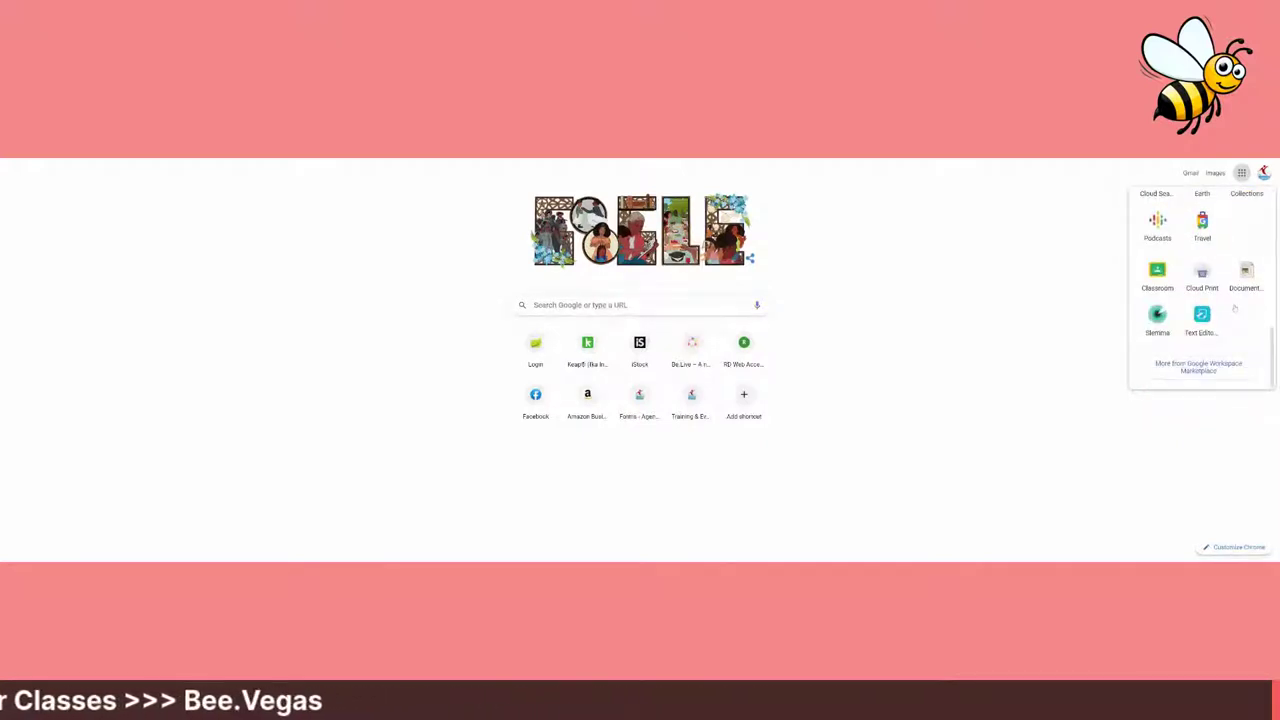
scroll(1235, 310, up, 5)
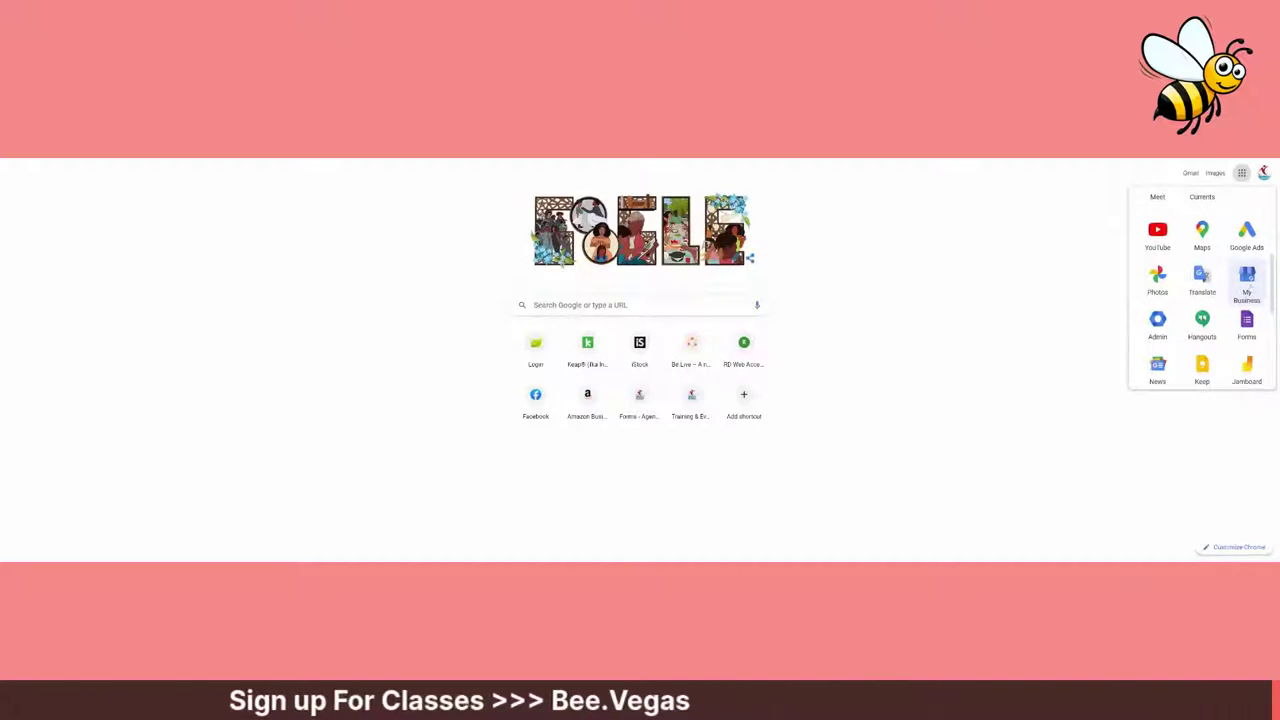
click(1247, 283)
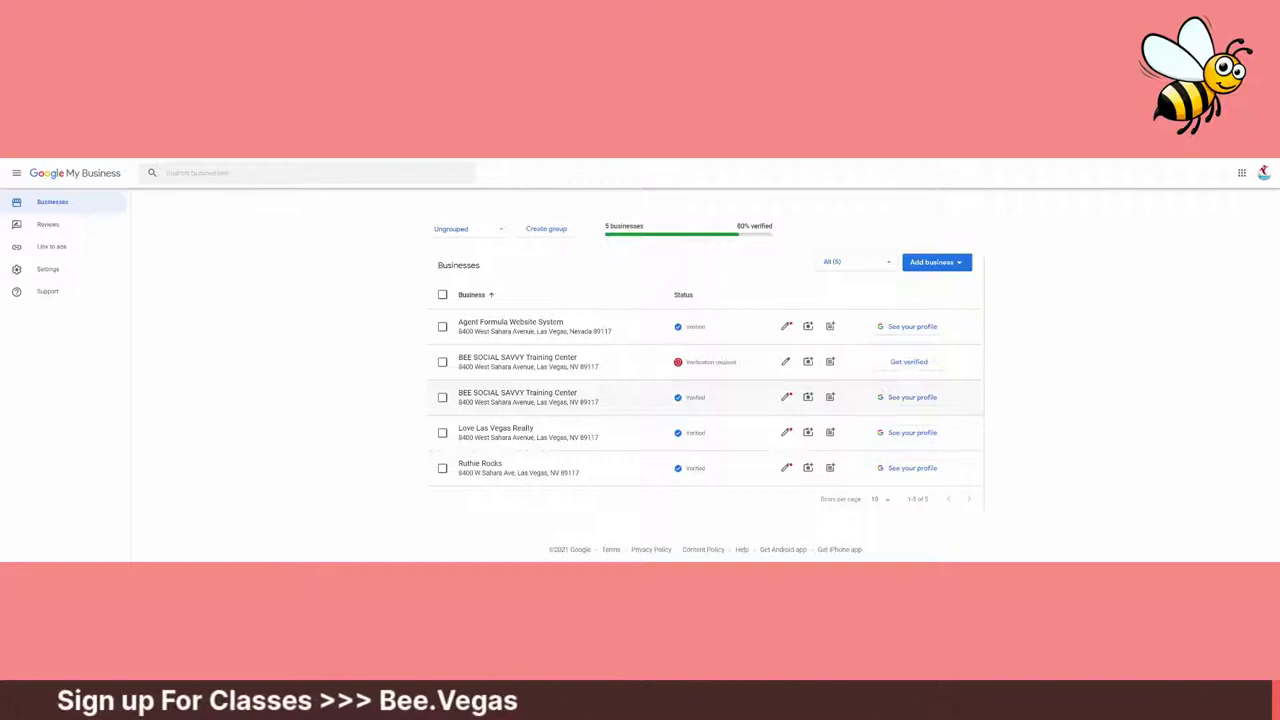
Start adding a single business to the list of managed businesses
click(934, 263)
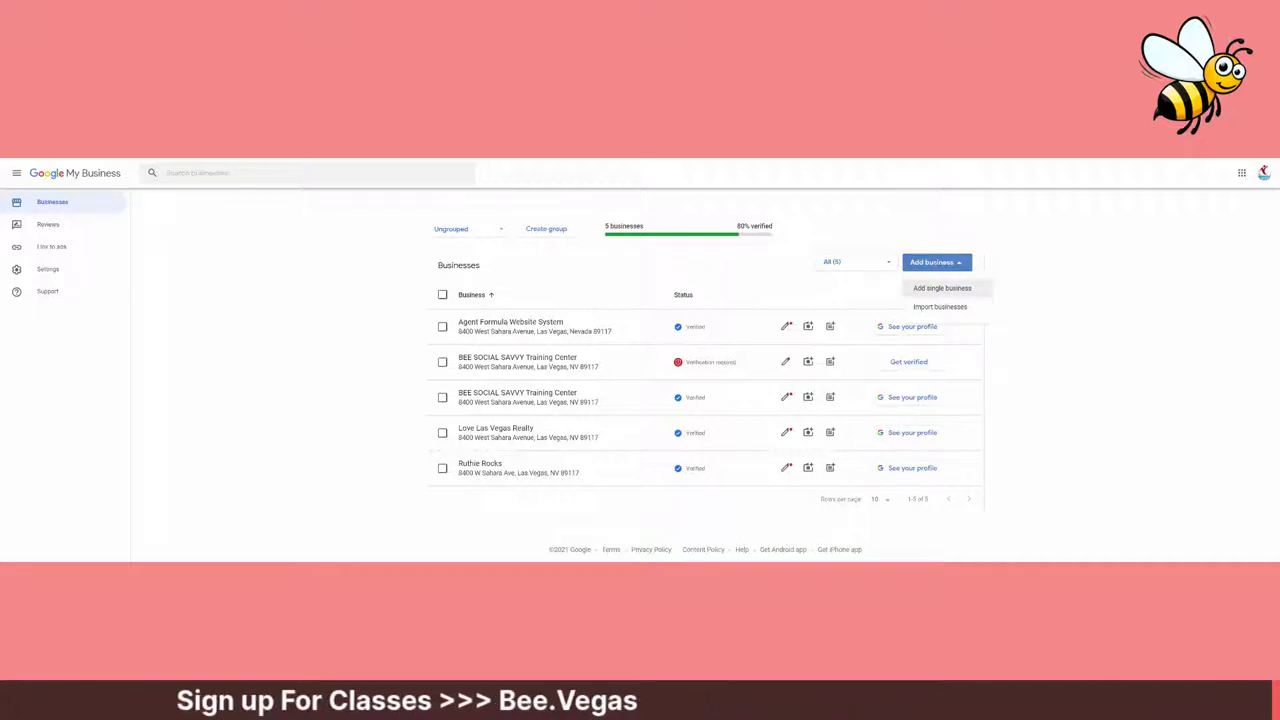
click(934, 288)
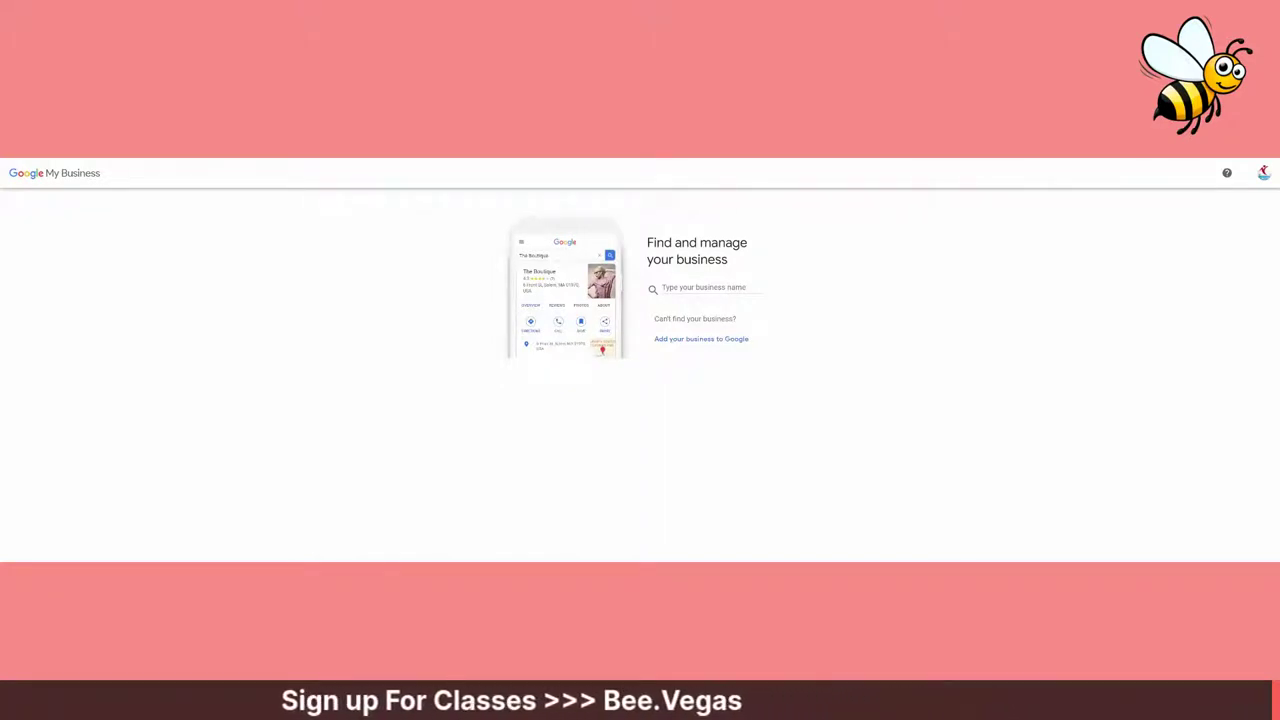
key(ctrl+plus)
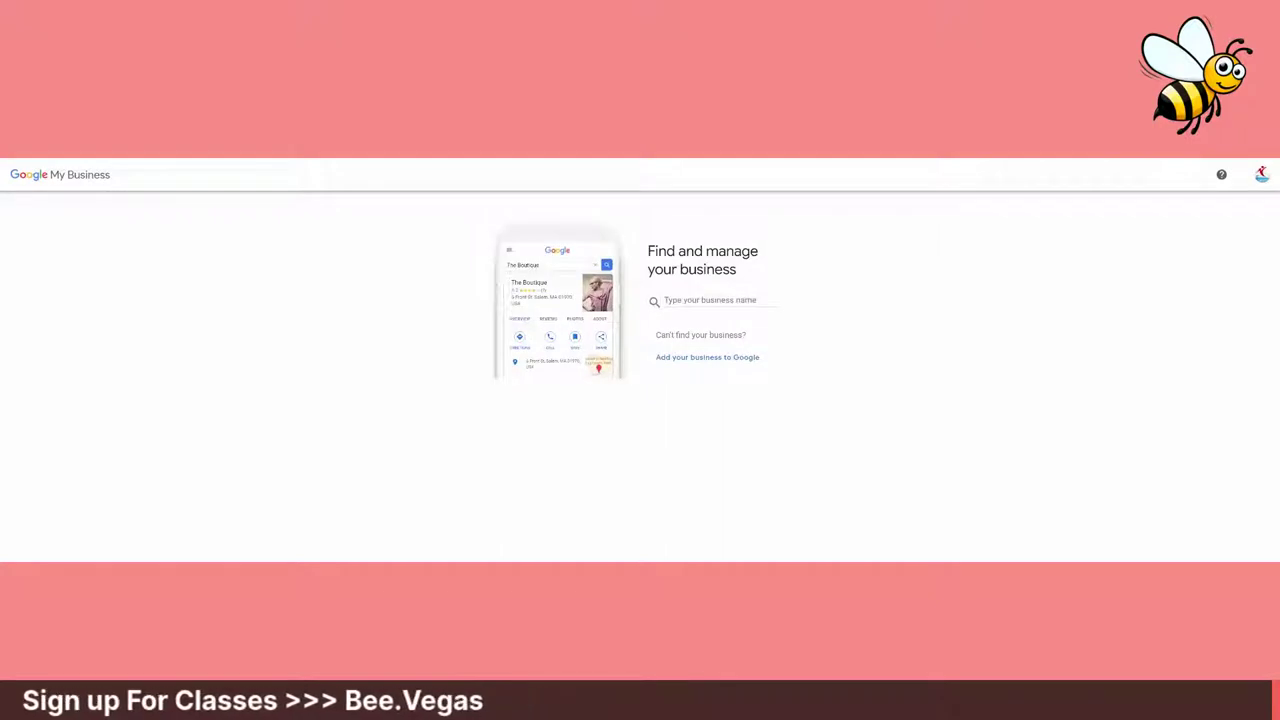
key(ctrl+plus)
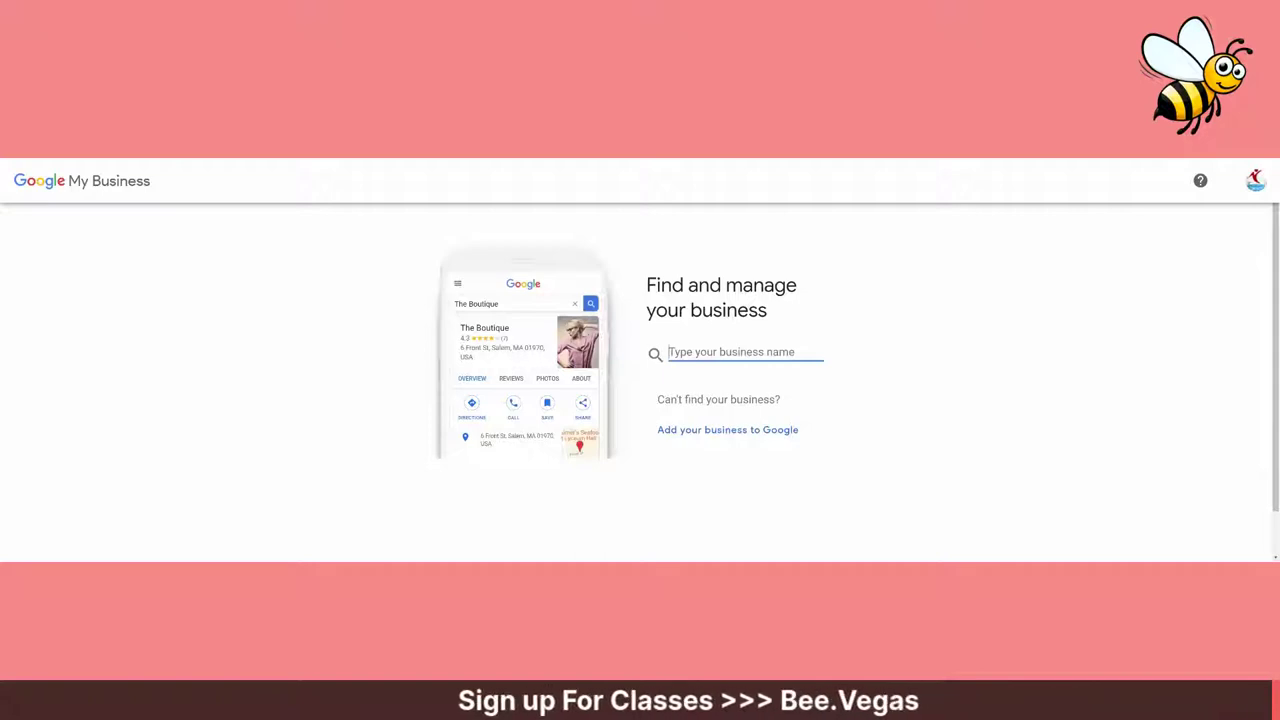
Enter the business name "Summerlin Real Estates Experts" and create a new business with this name
text(Su)
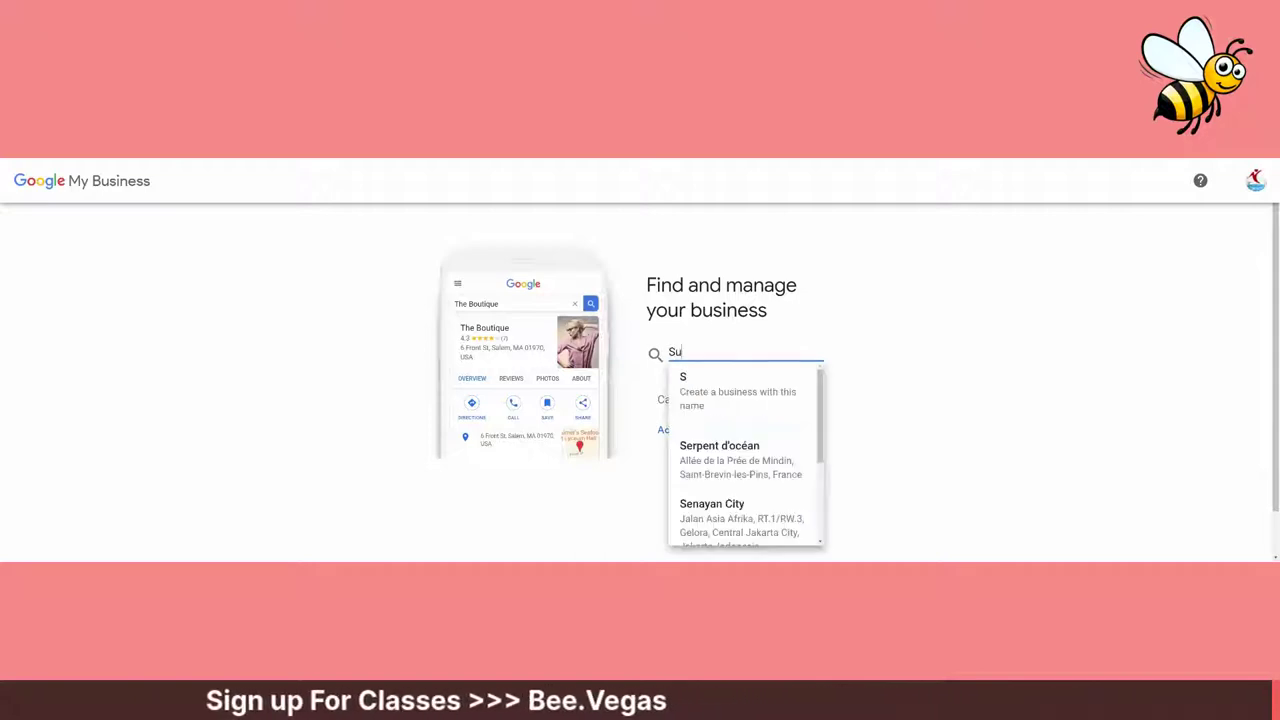
text(mmerlin R)
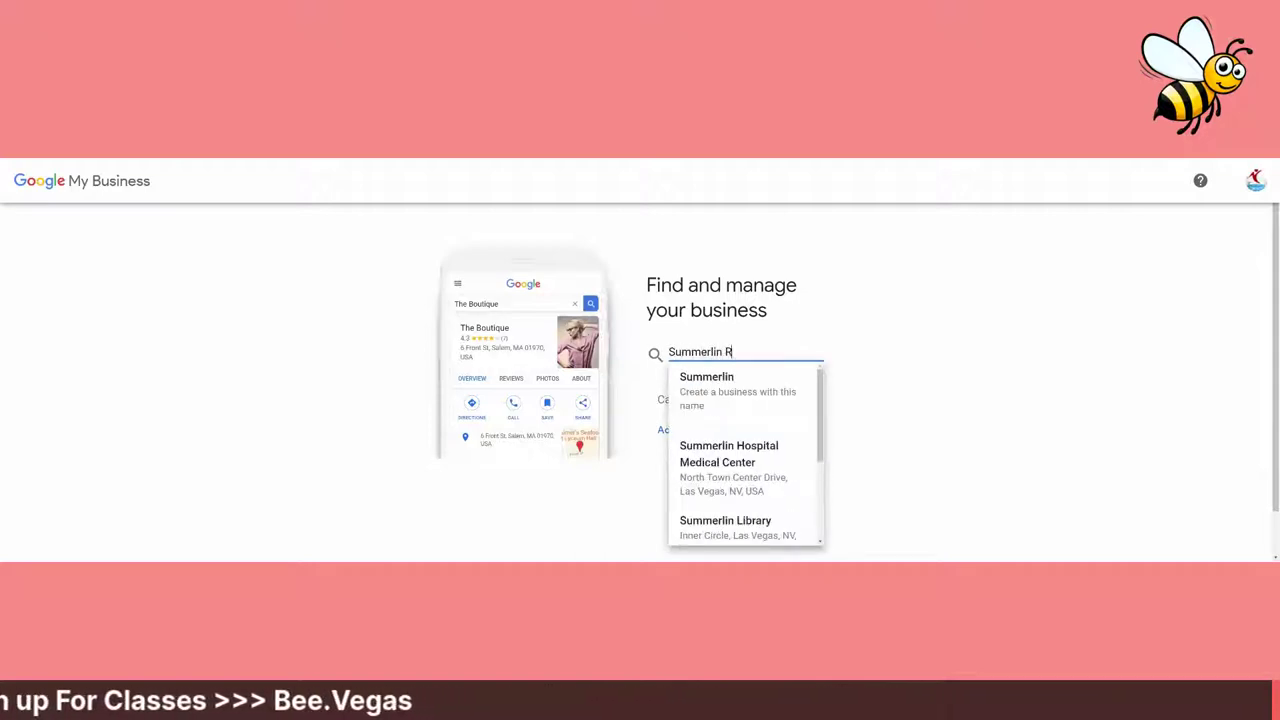
text(eal Estate)
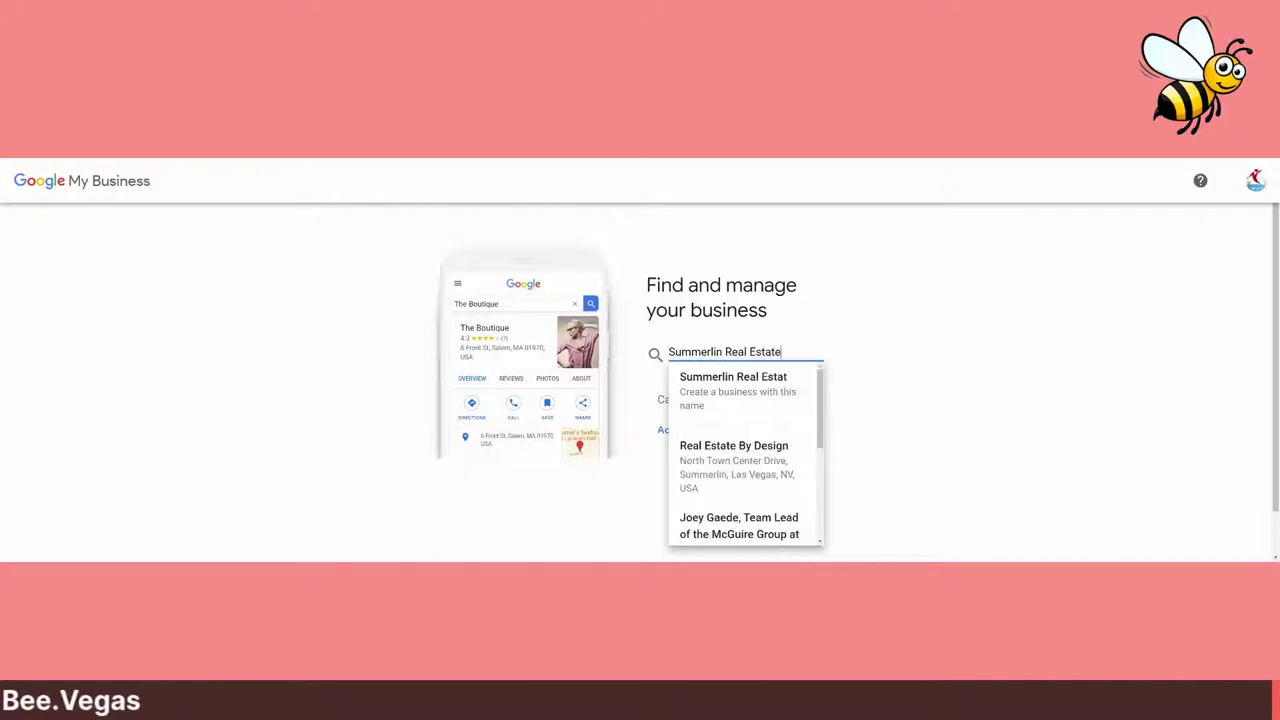
text(s Experts)
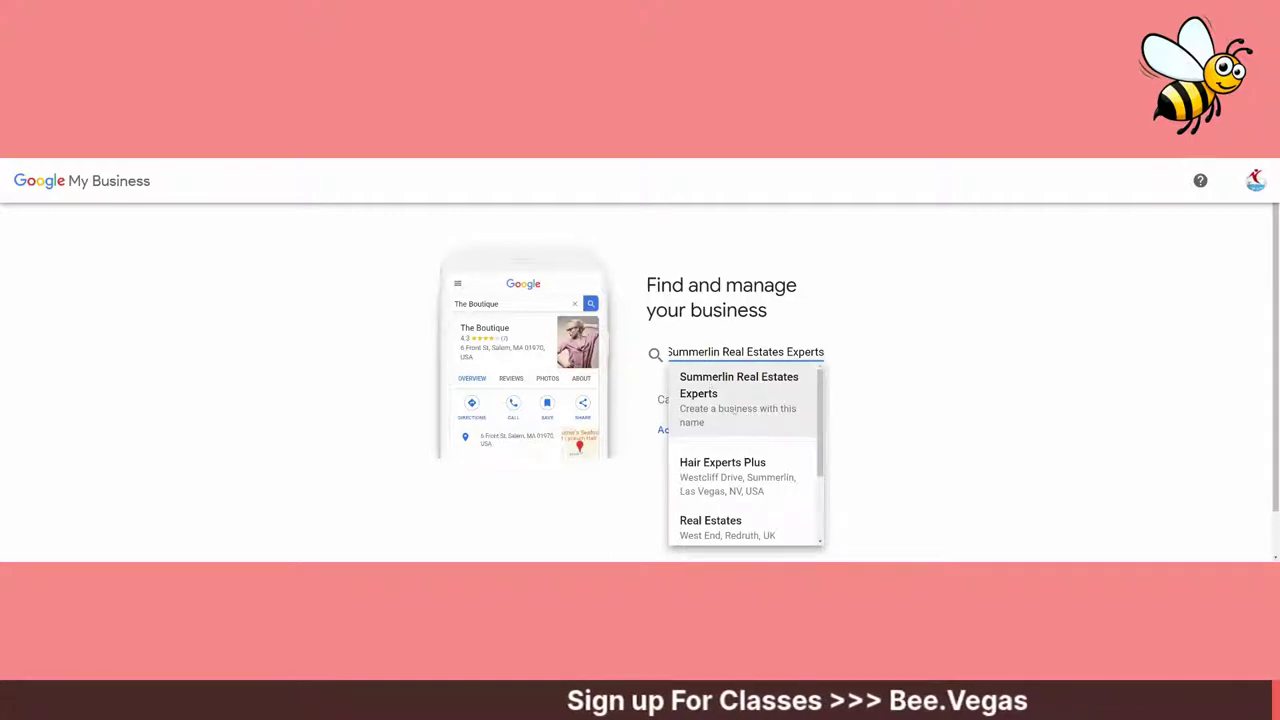
click(733, 409)
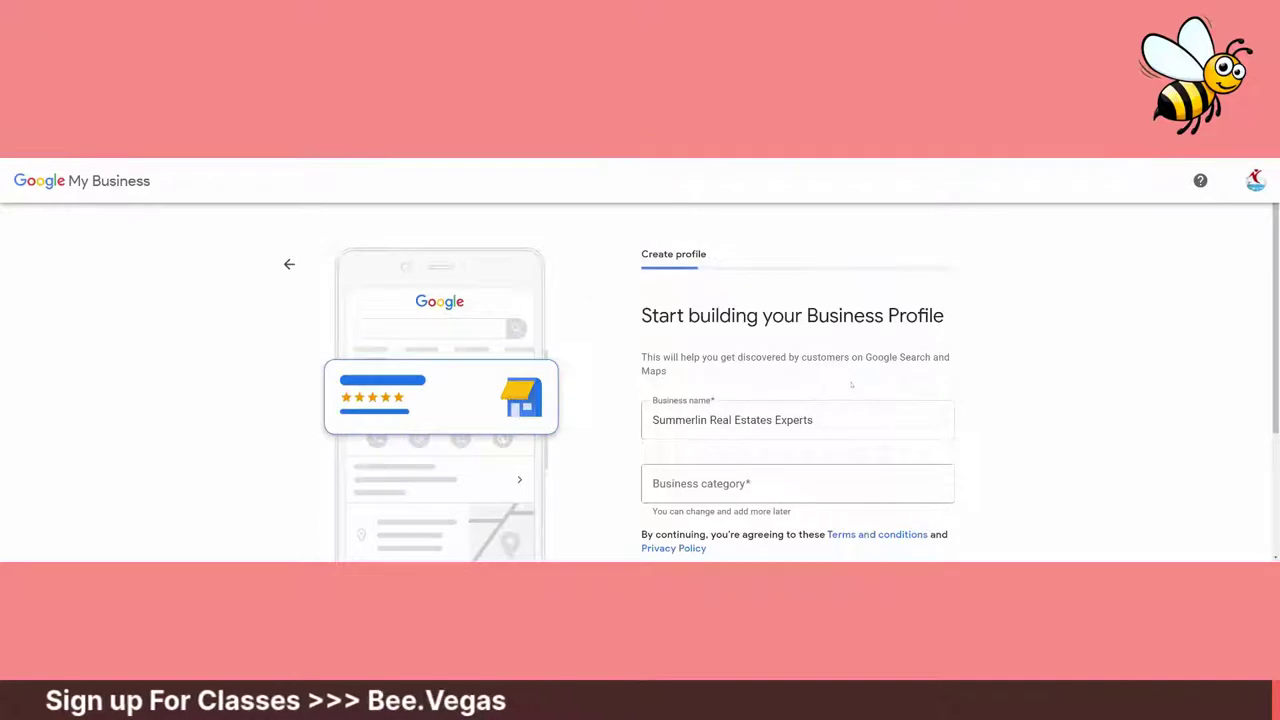
Set the business category to "Real estate agents" and continue to the next part of the profile
scroll(851, 384, down, 1)
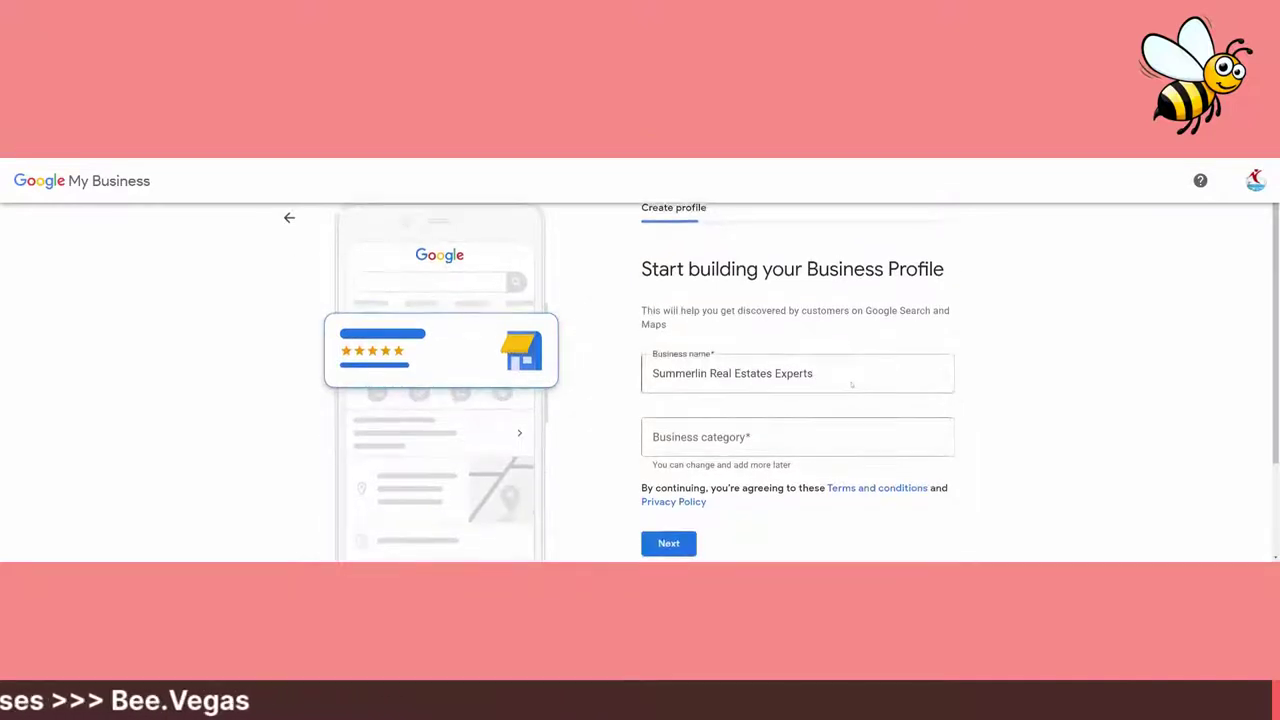
scroll(640, 380, down, 1)
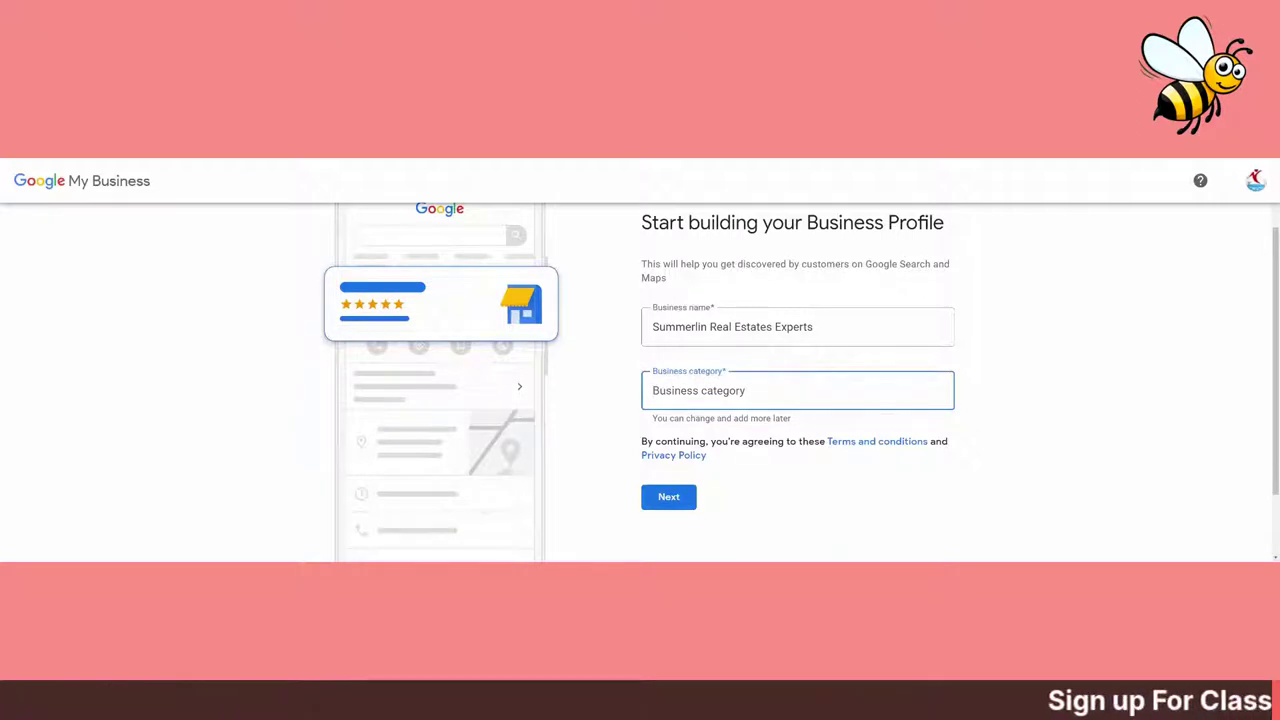
text(real)
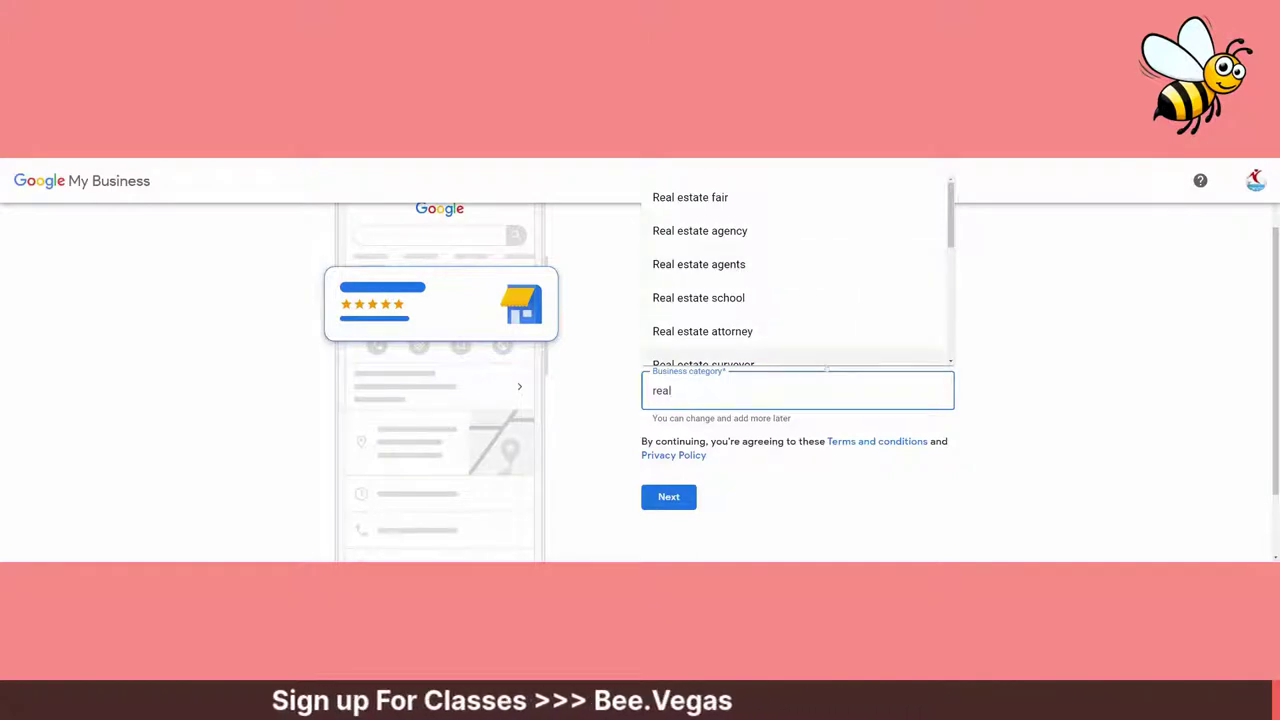
scroll(834, 341, down, 1)
scroll(834, 341, down, 1)
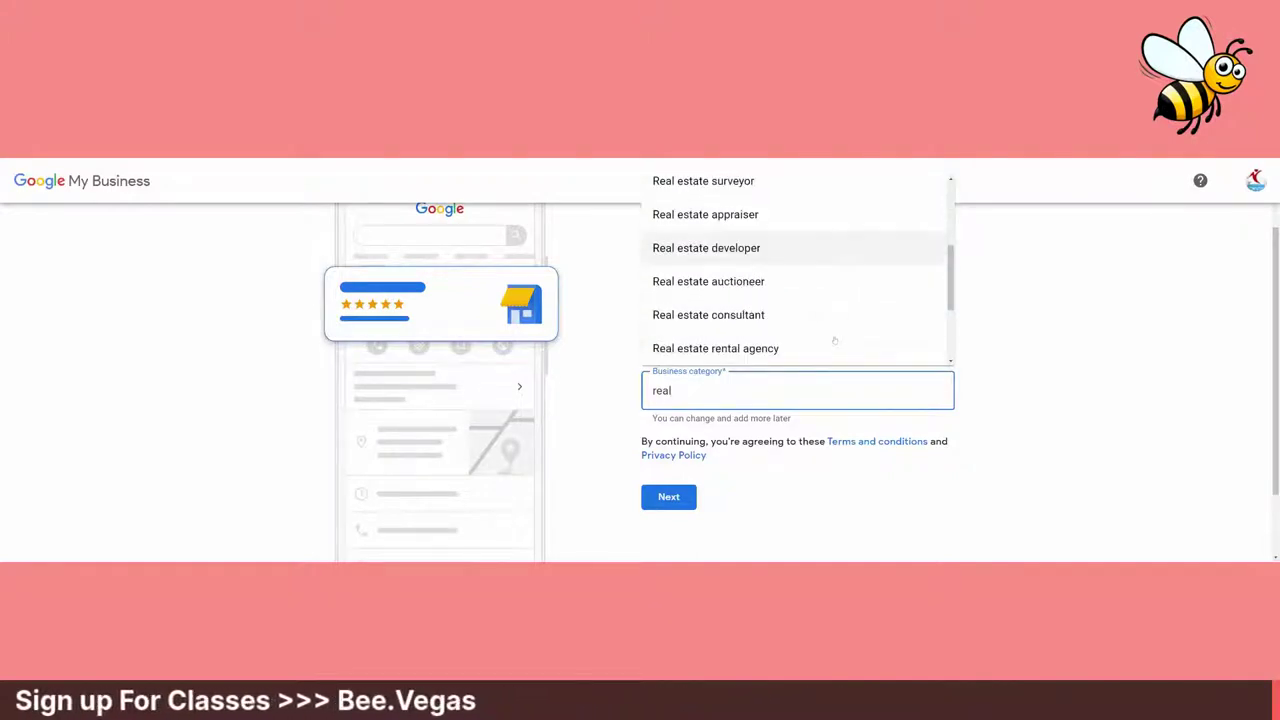
scroll(834, 341, down, 1)
scroll(834, 341, down, 3)
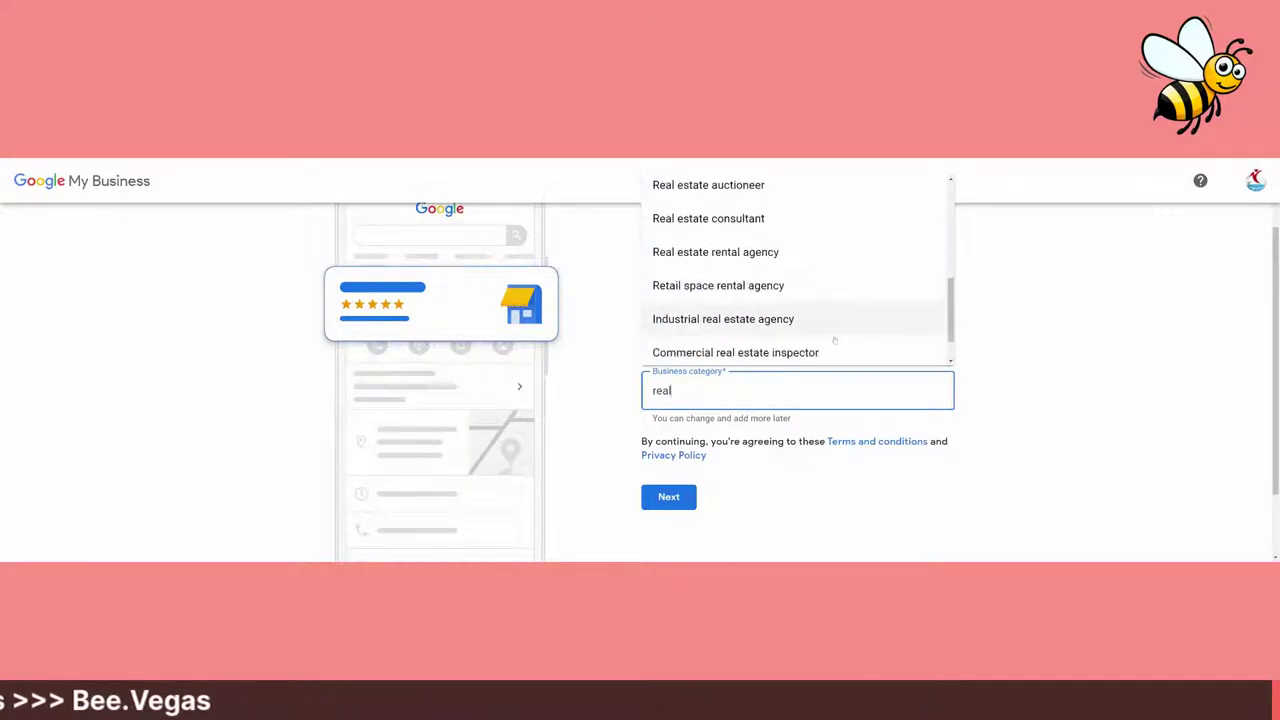
scroll(834, 341, up, 1)
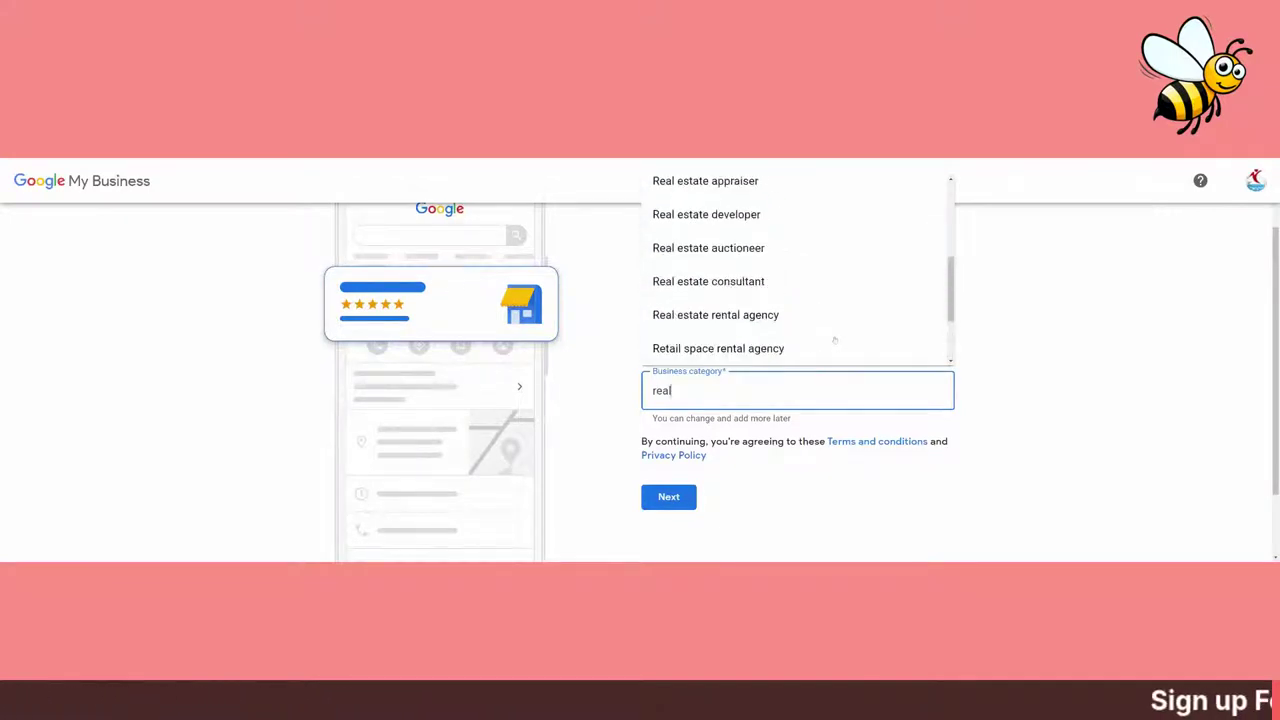
scroll(834, 341, up, 1)
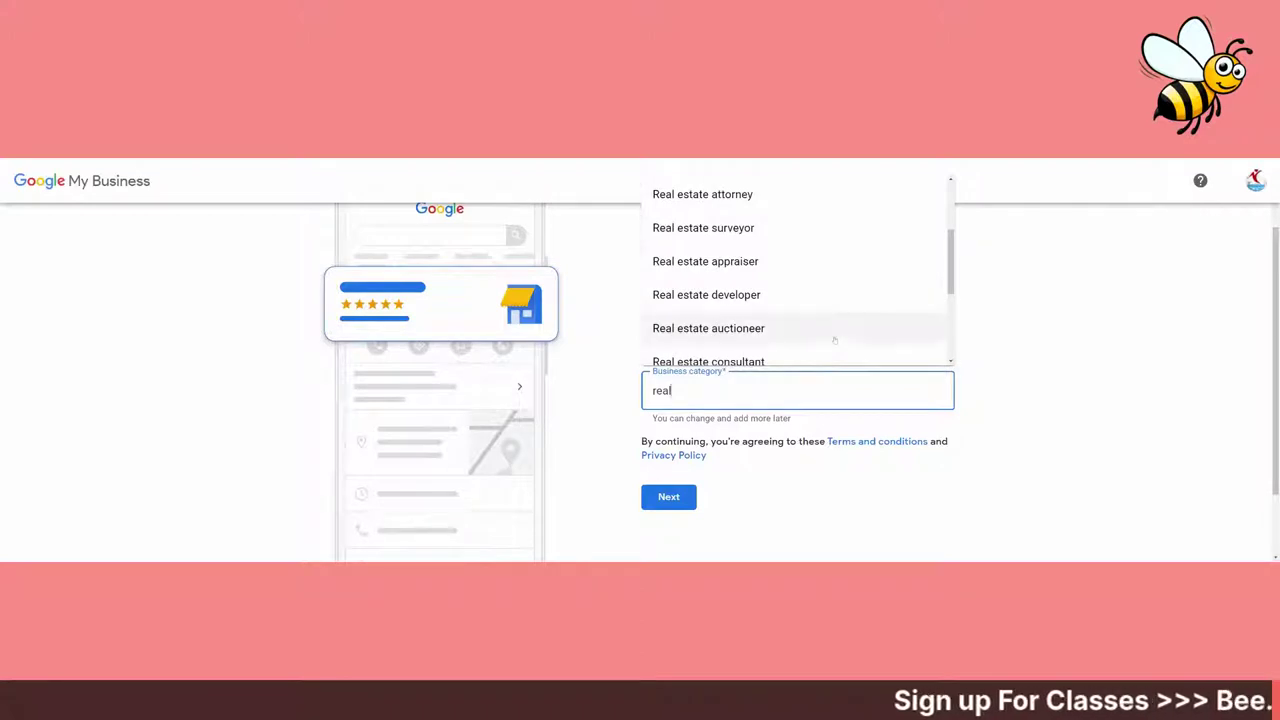
scroll(834, 341, up, 1)
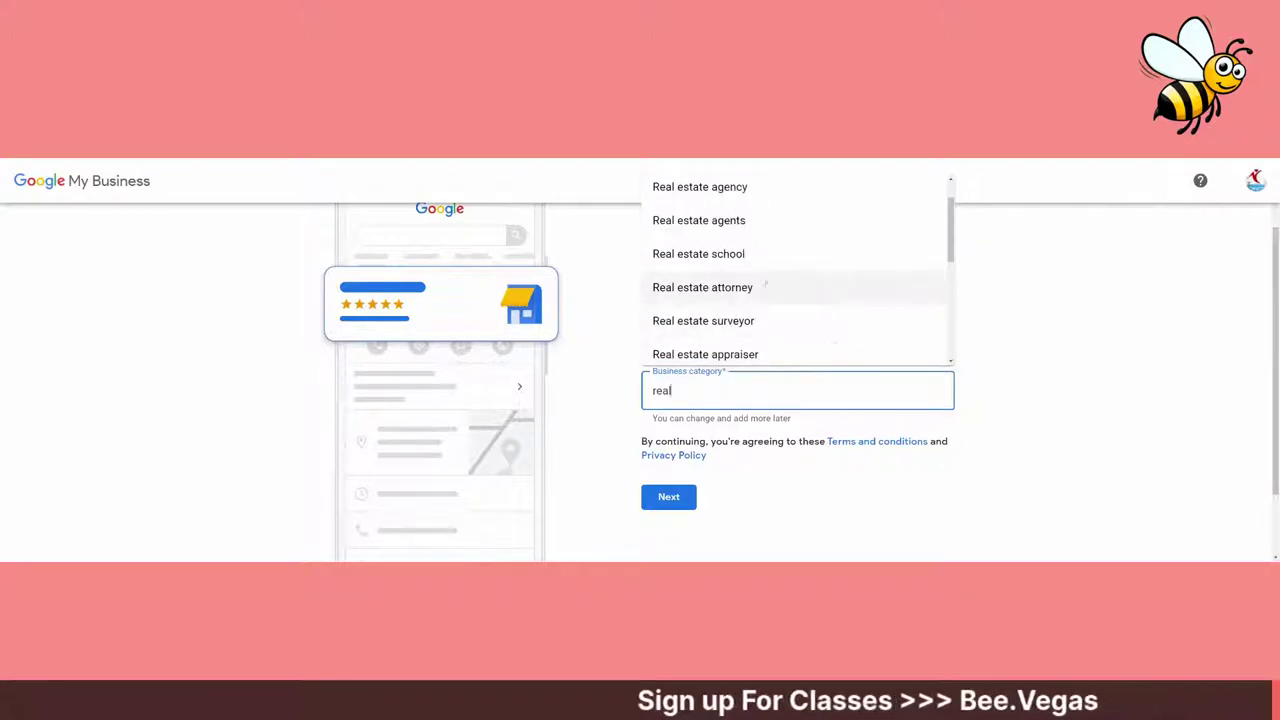
click(737, 221)
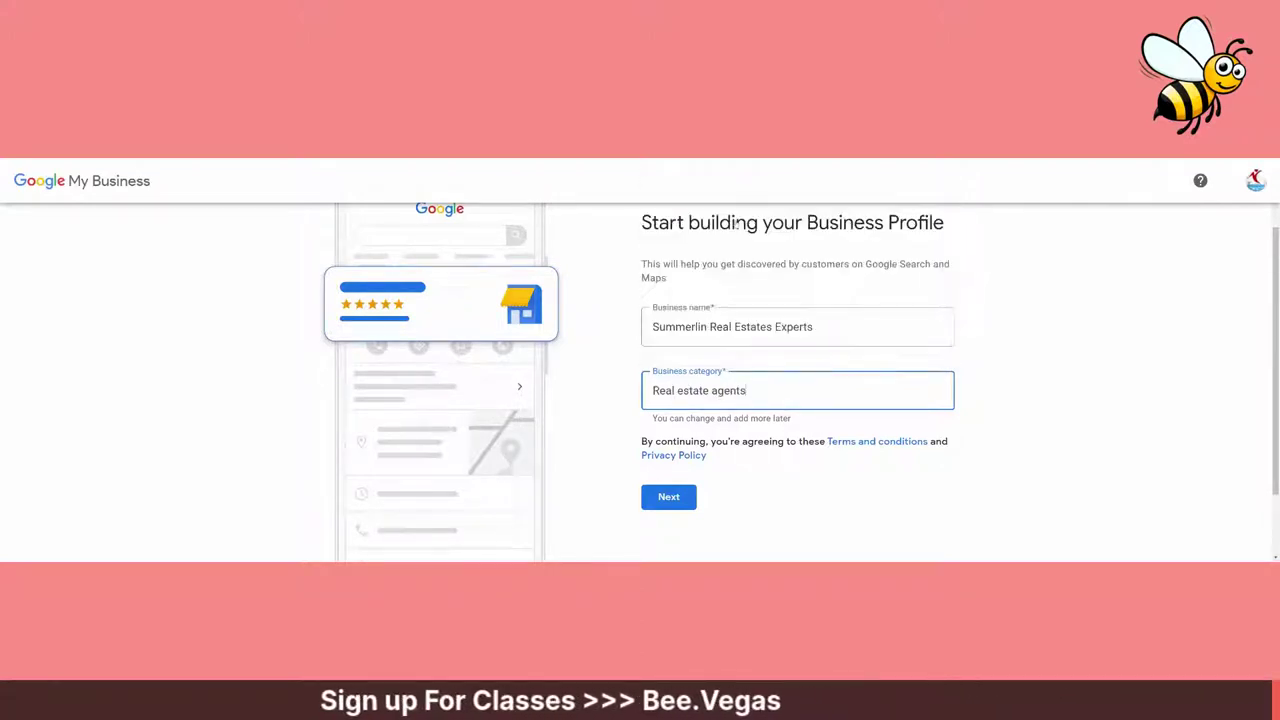
click(670, 505)
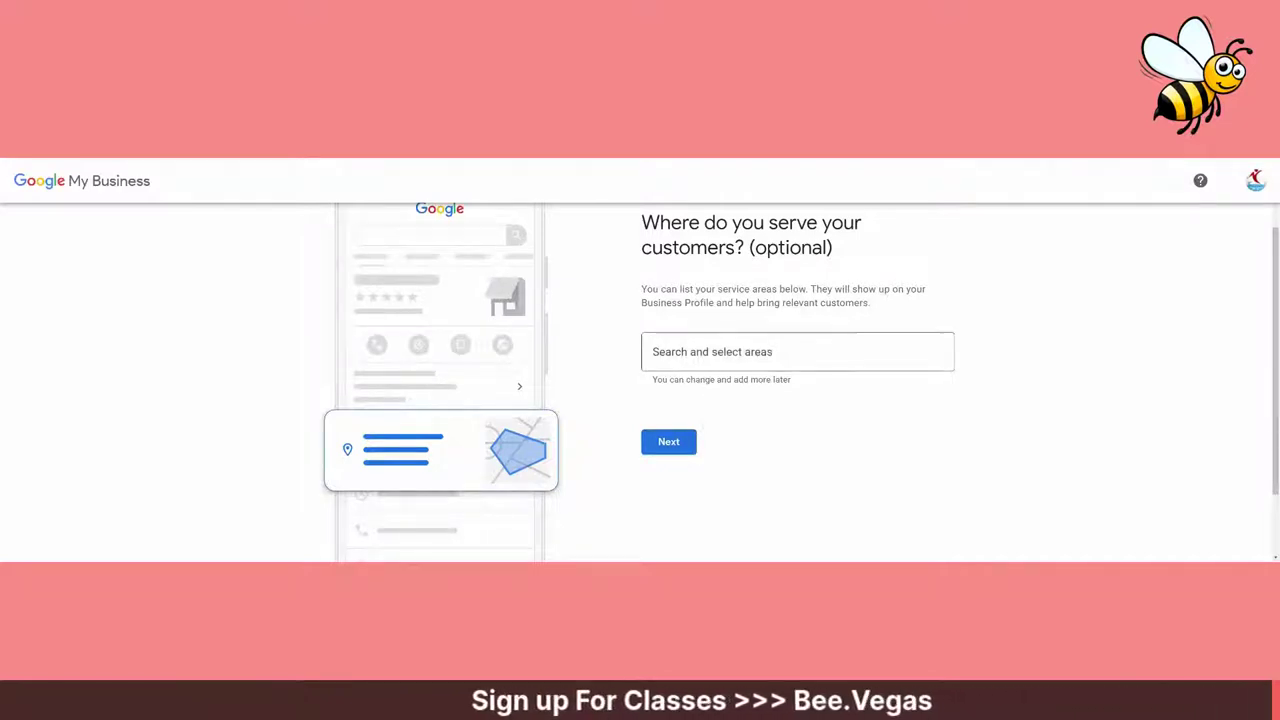
Add Summerlin, Las Vegas, NV, USA as the service area and continue to the contact details
click(797, 351)
text(Manhattan, New York)
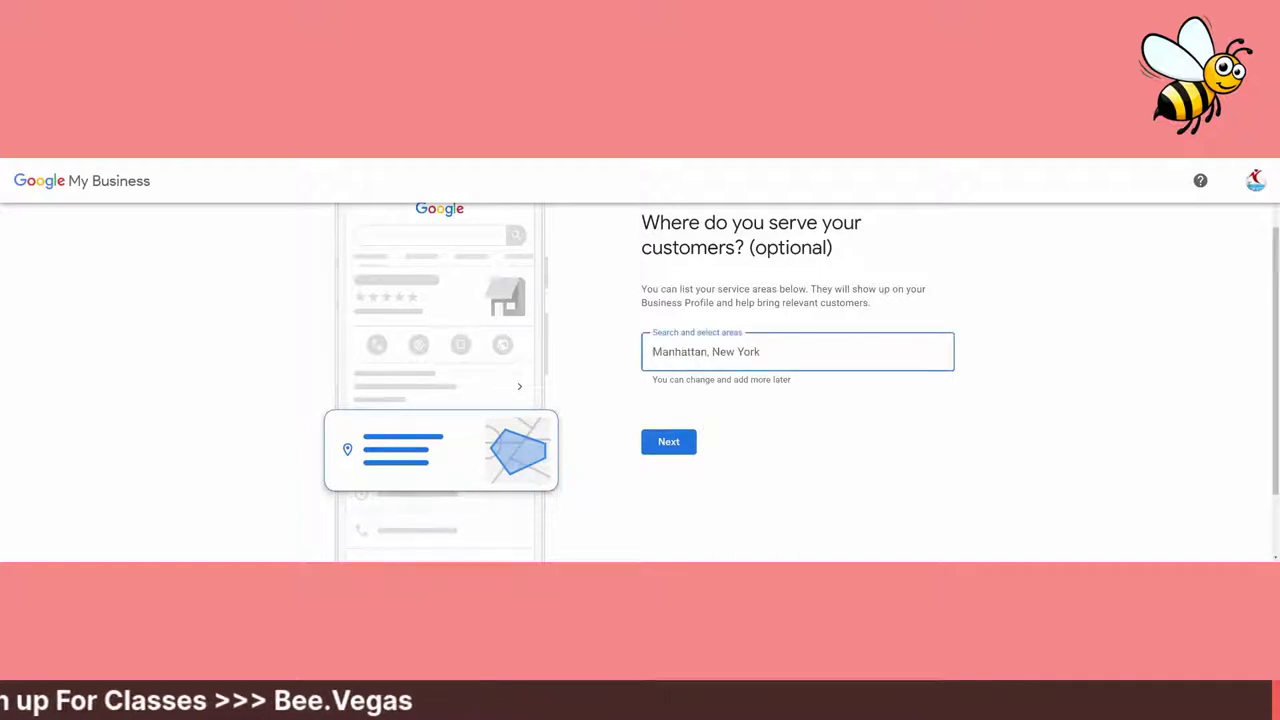
text(Summe)
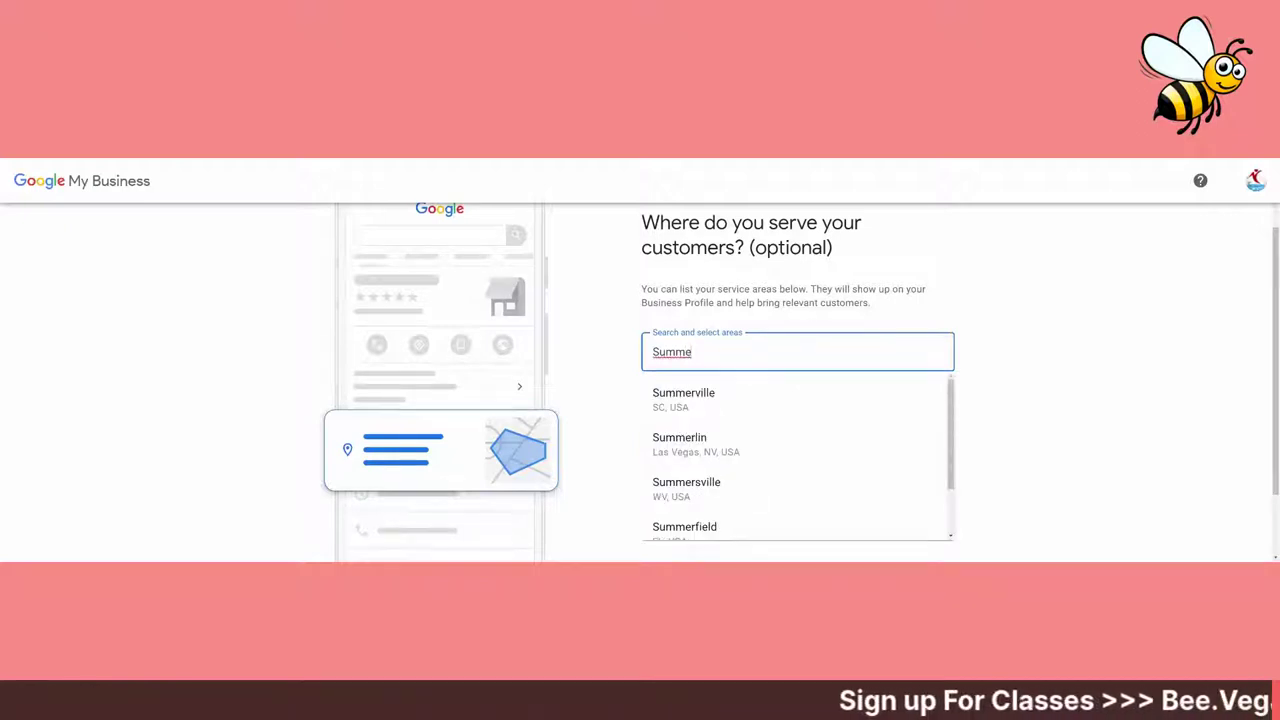
click(679, 442)
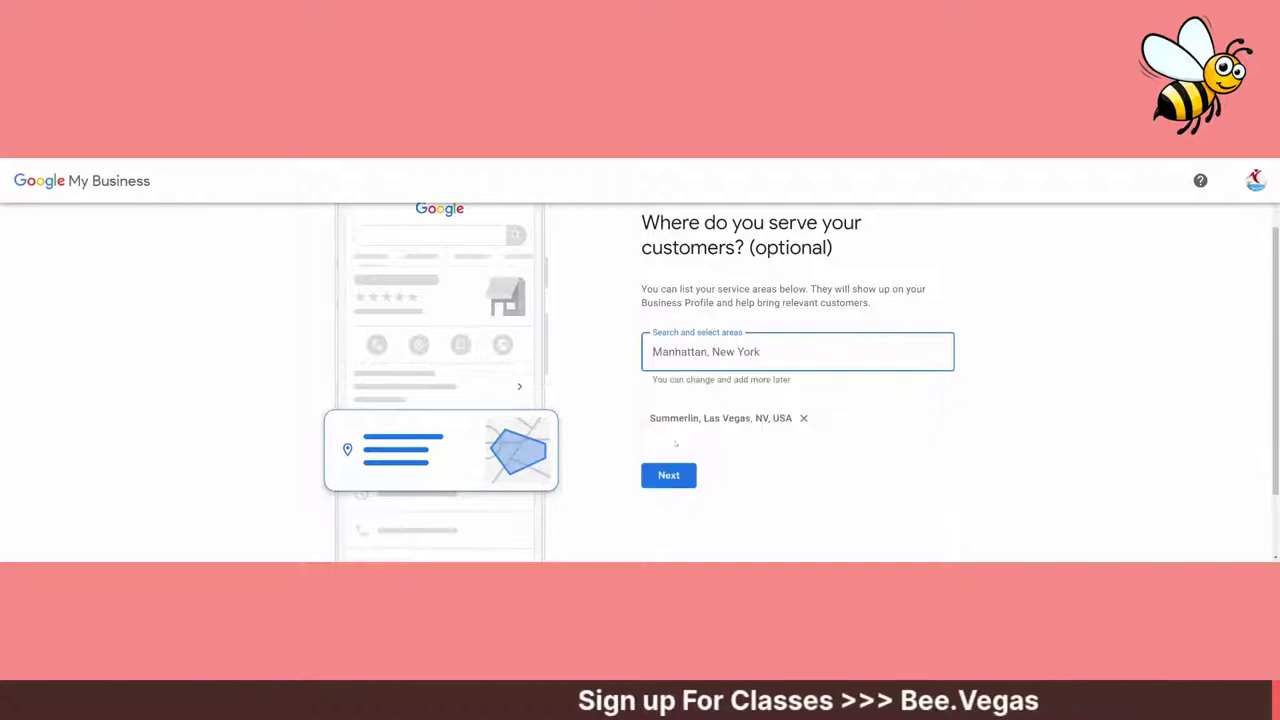
click(668, 475)
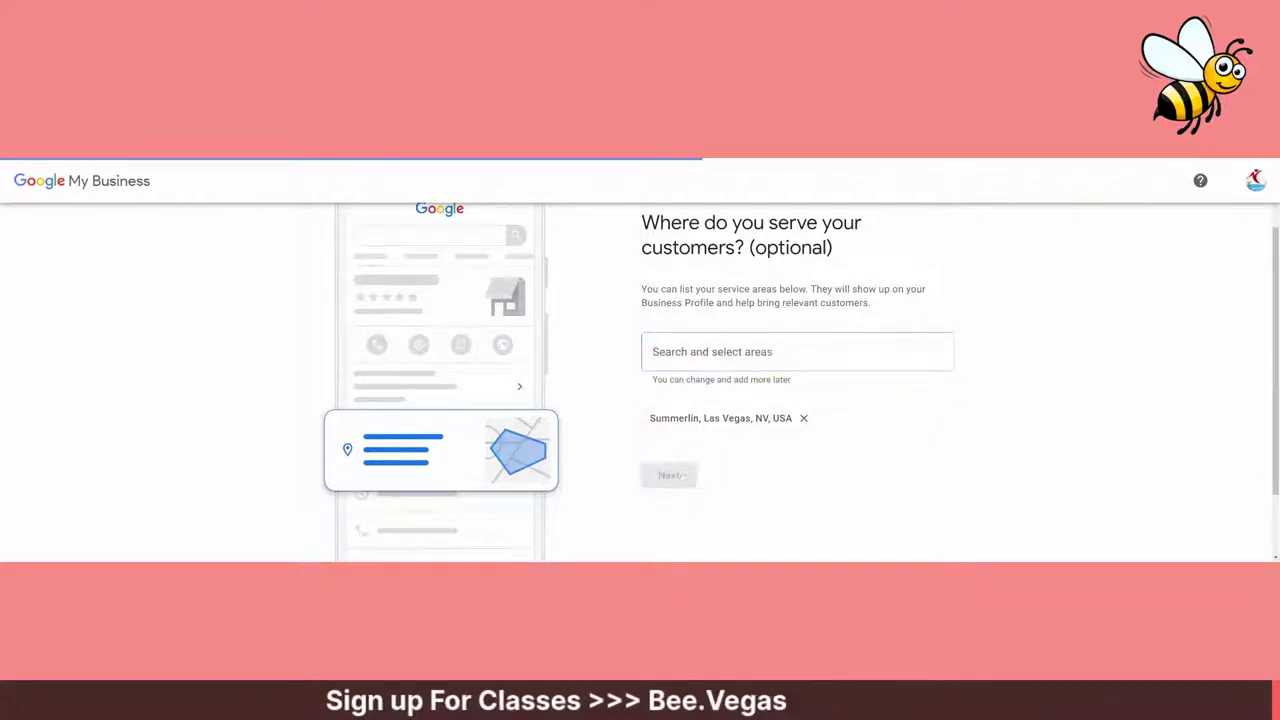
Fill in the business's contact phone number and set the current website URL to lasvegasrelocation.com
click(846, 351)
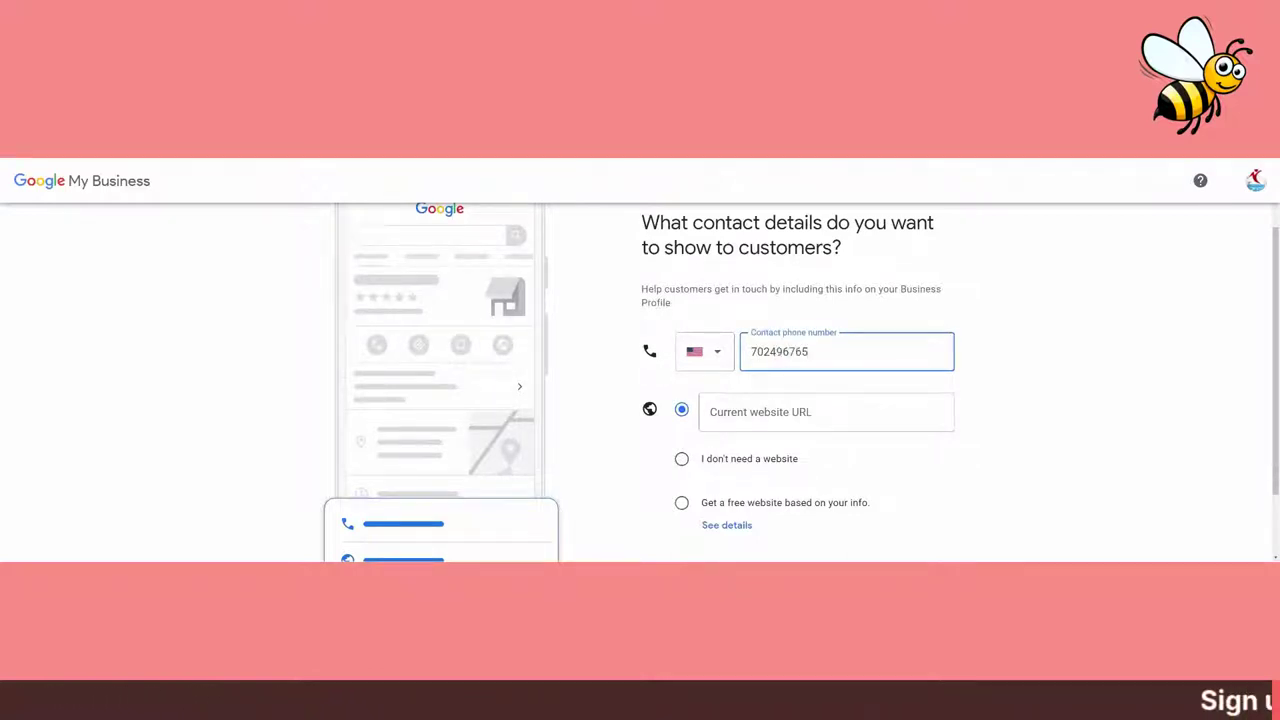
click(783, 396)
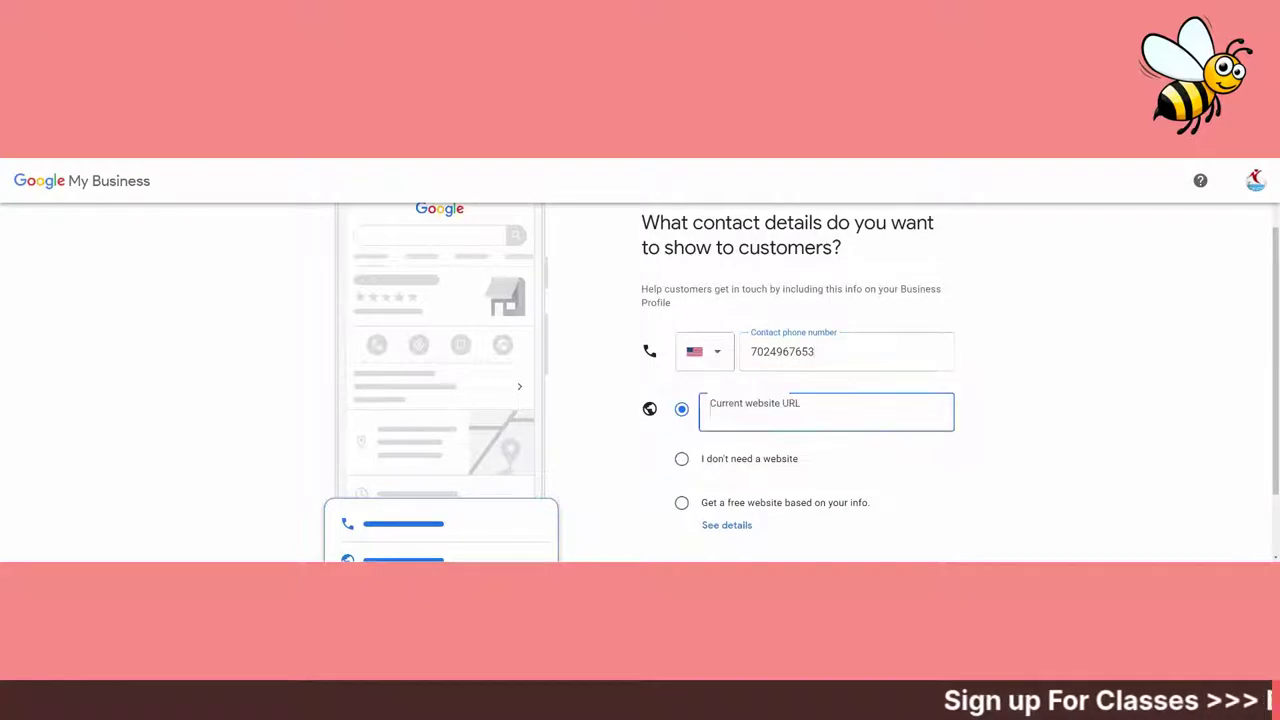
text(las)
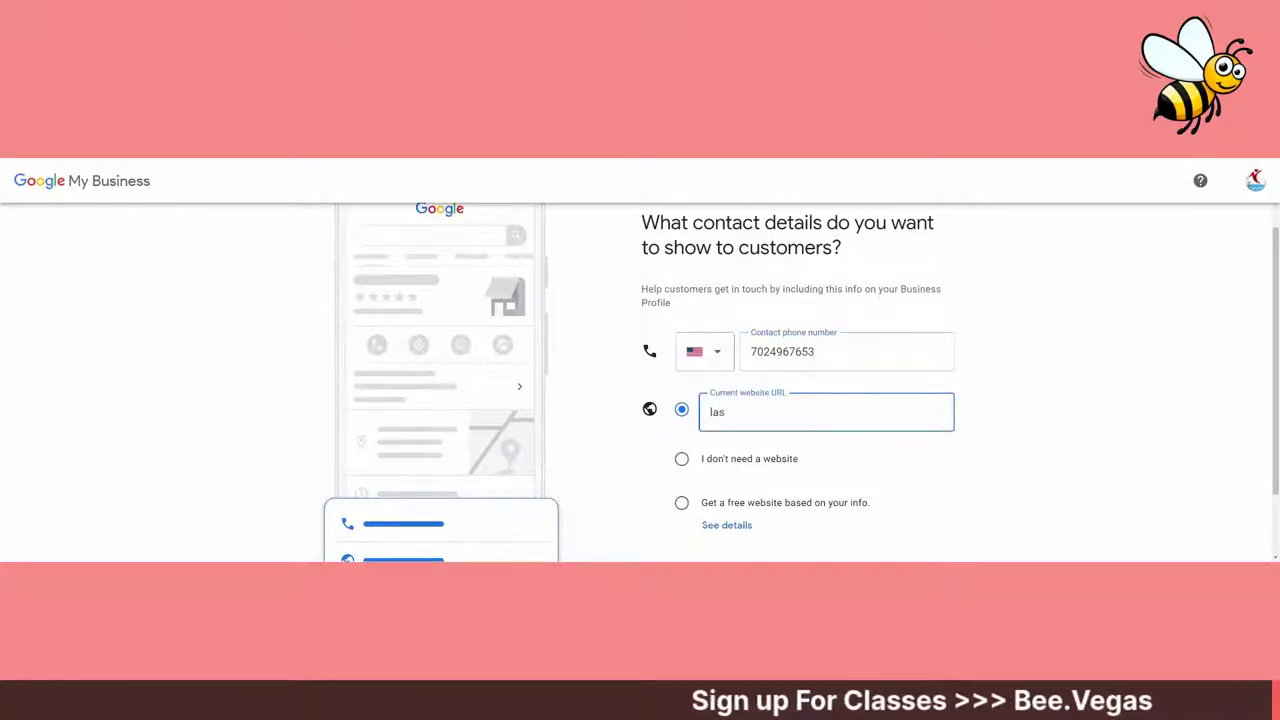
text(vegasre)
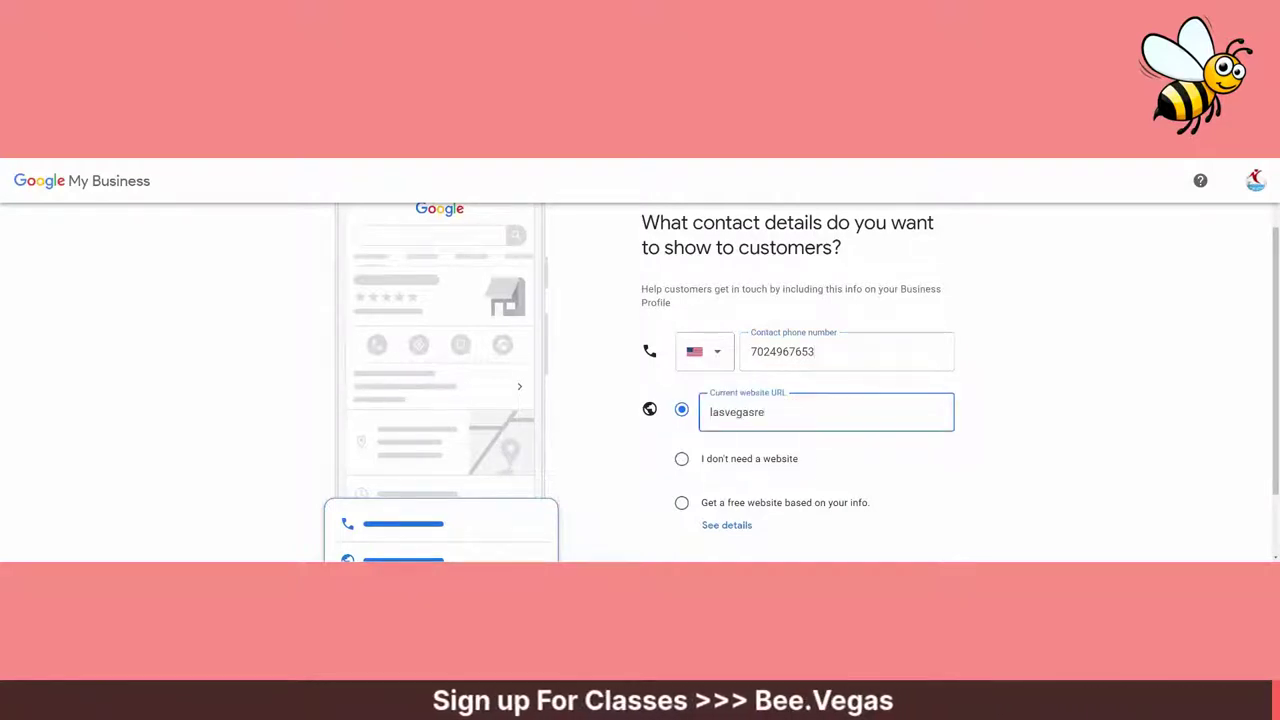
text(location.com)
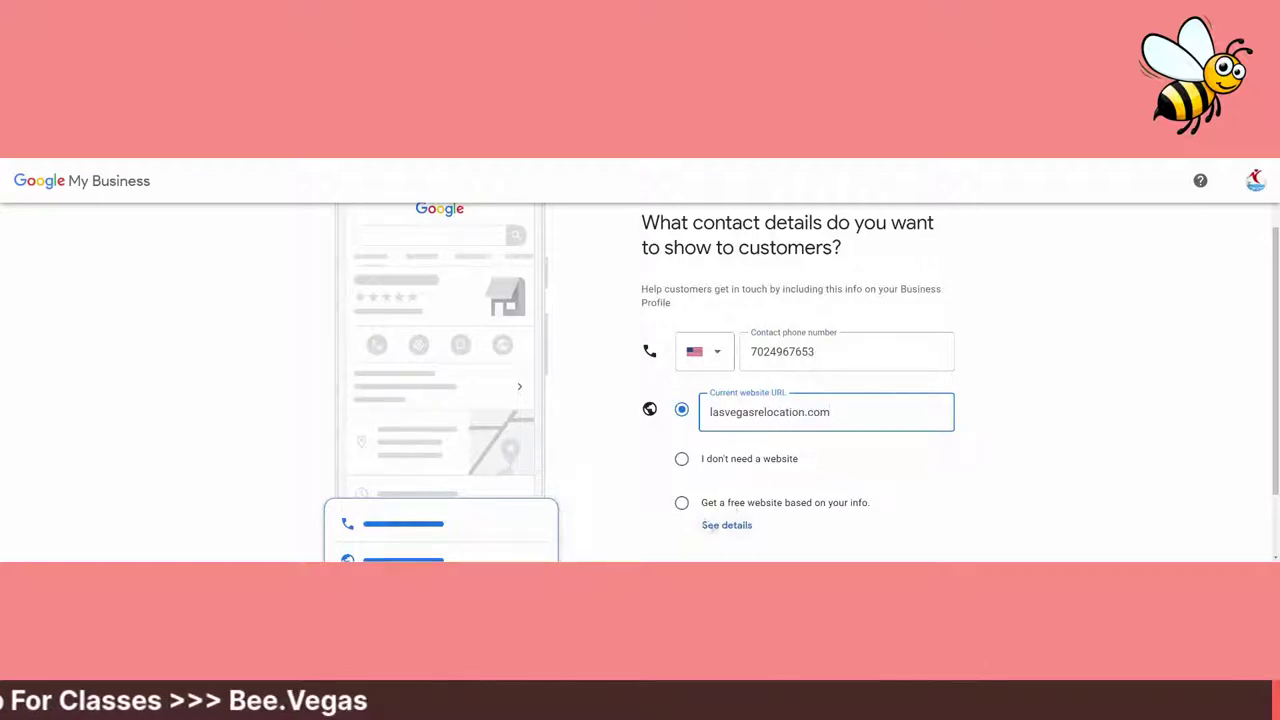
scroll(820, 520, down, 2)
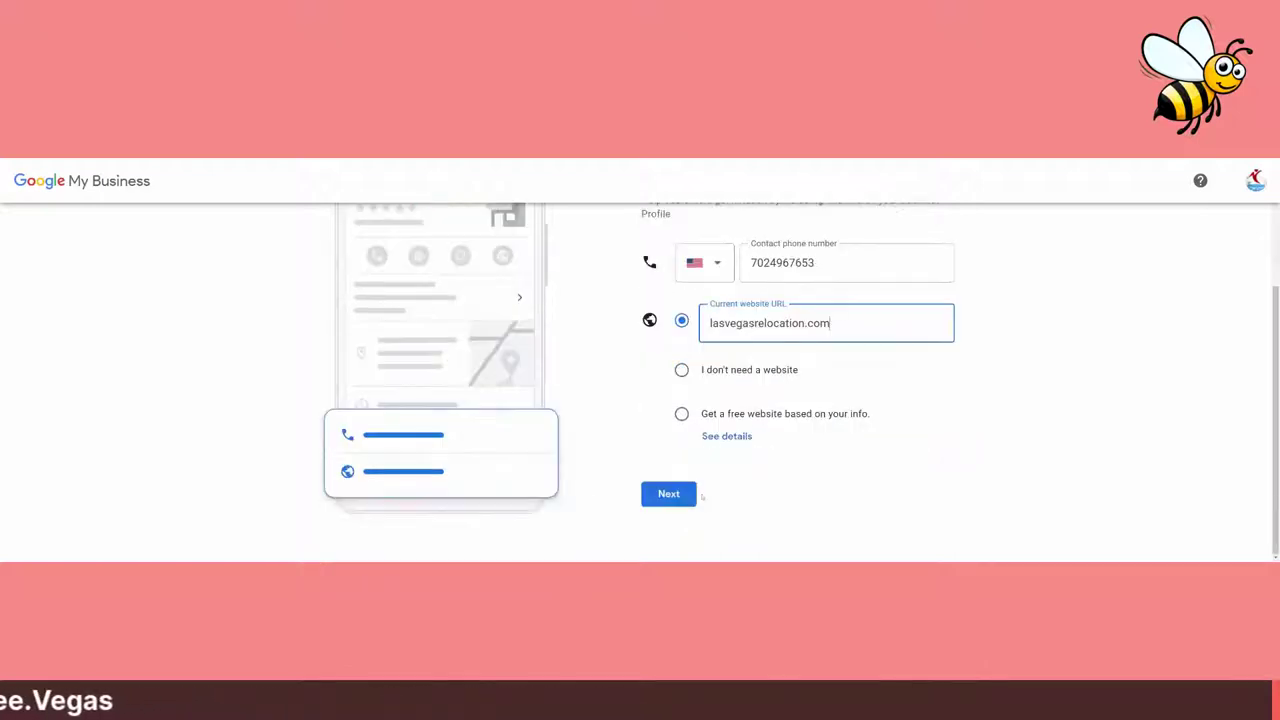
Submit the contact details and fill in the business's street address, city and ZIP code for verification from a saved address
click(678, 497)
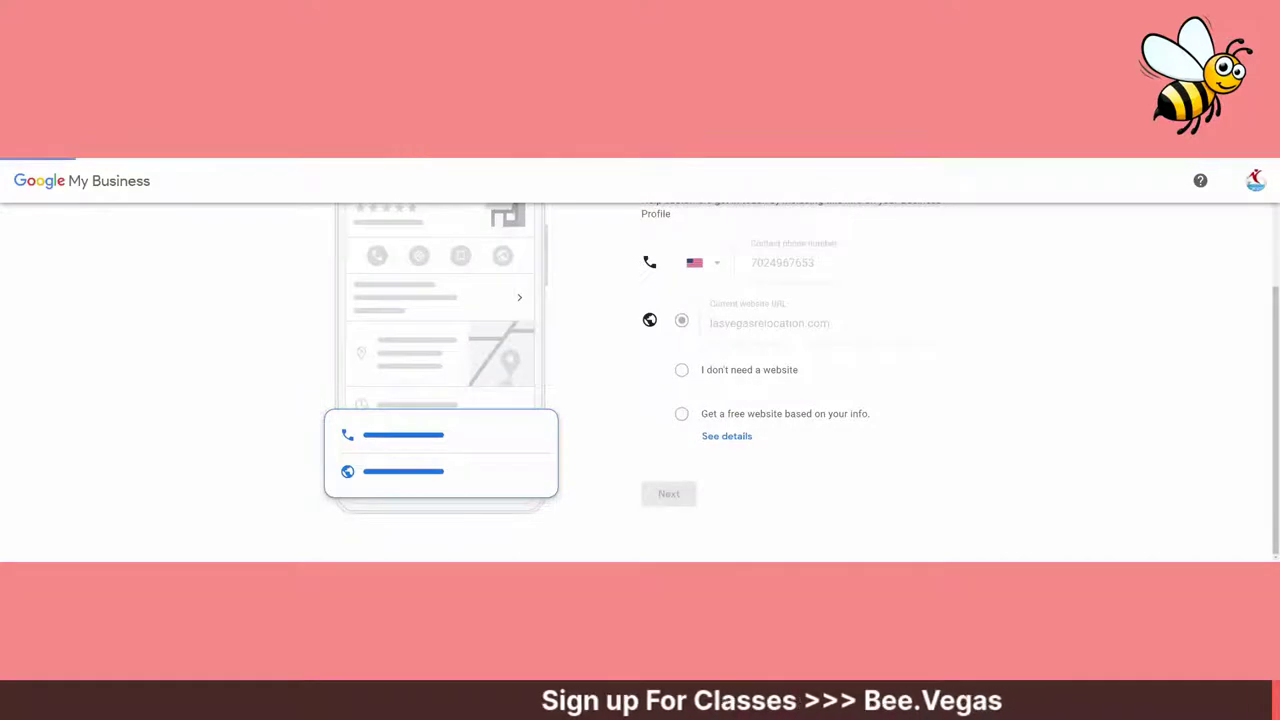
scroll(860, 417, down, 1)
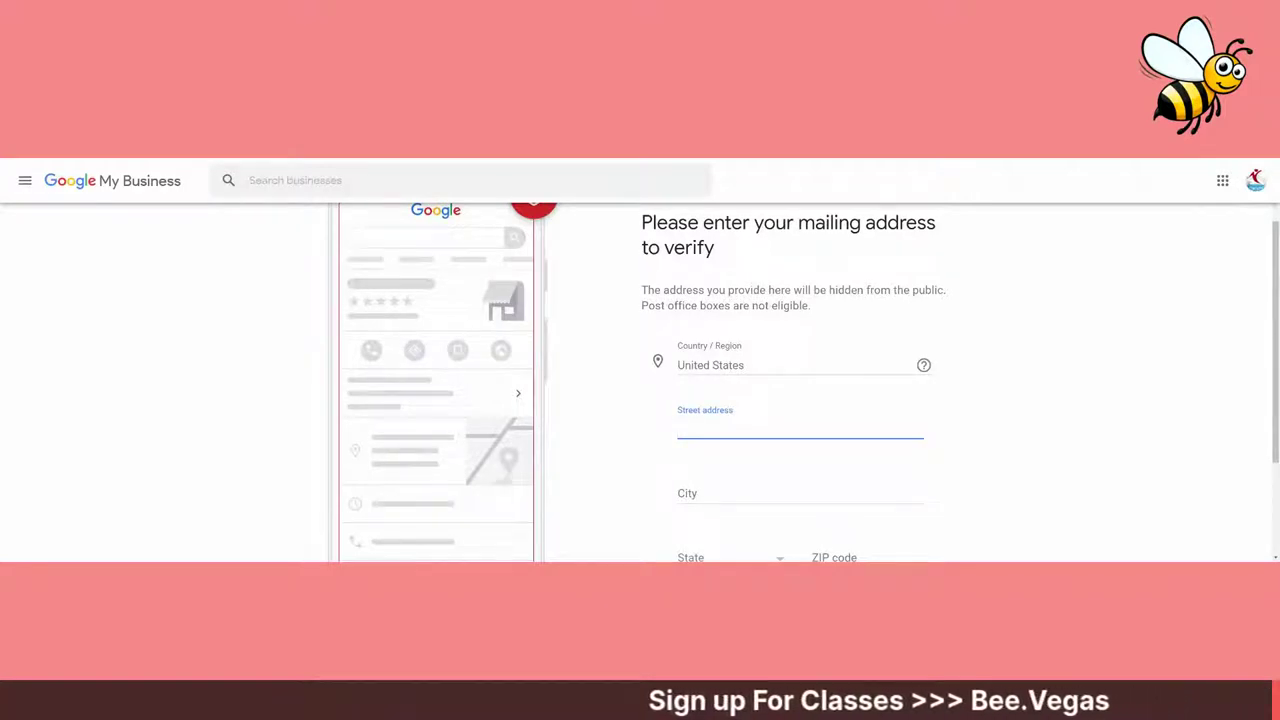
key(Down)
key(Down)
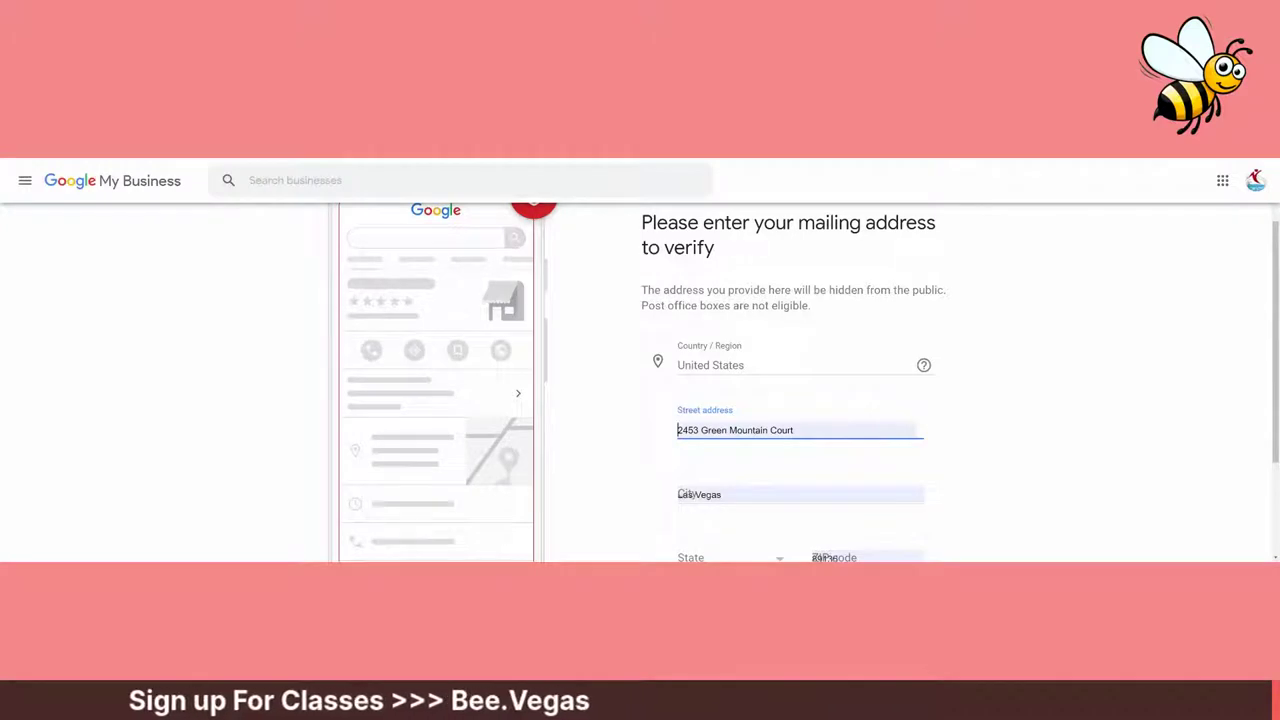
key(Down)
key(Return)
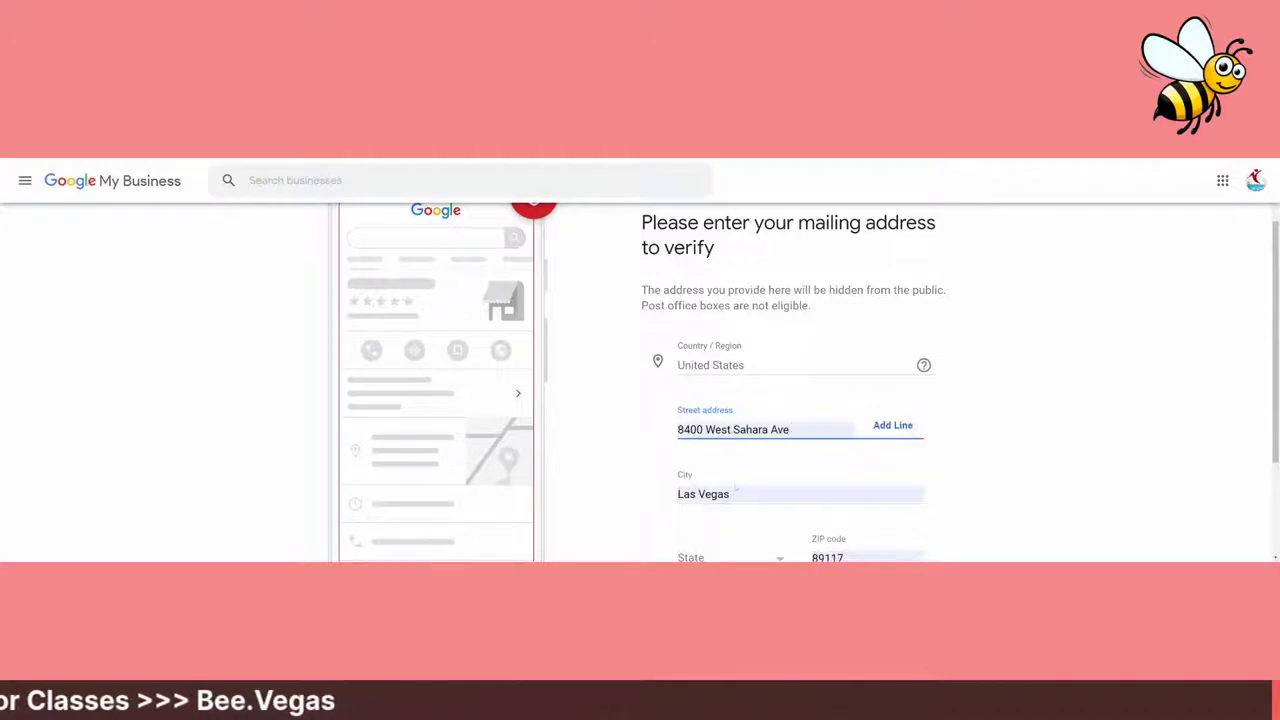
Set the mailing address state to Nevada and continue to the verification options
scroll(735, 488, down, 2)
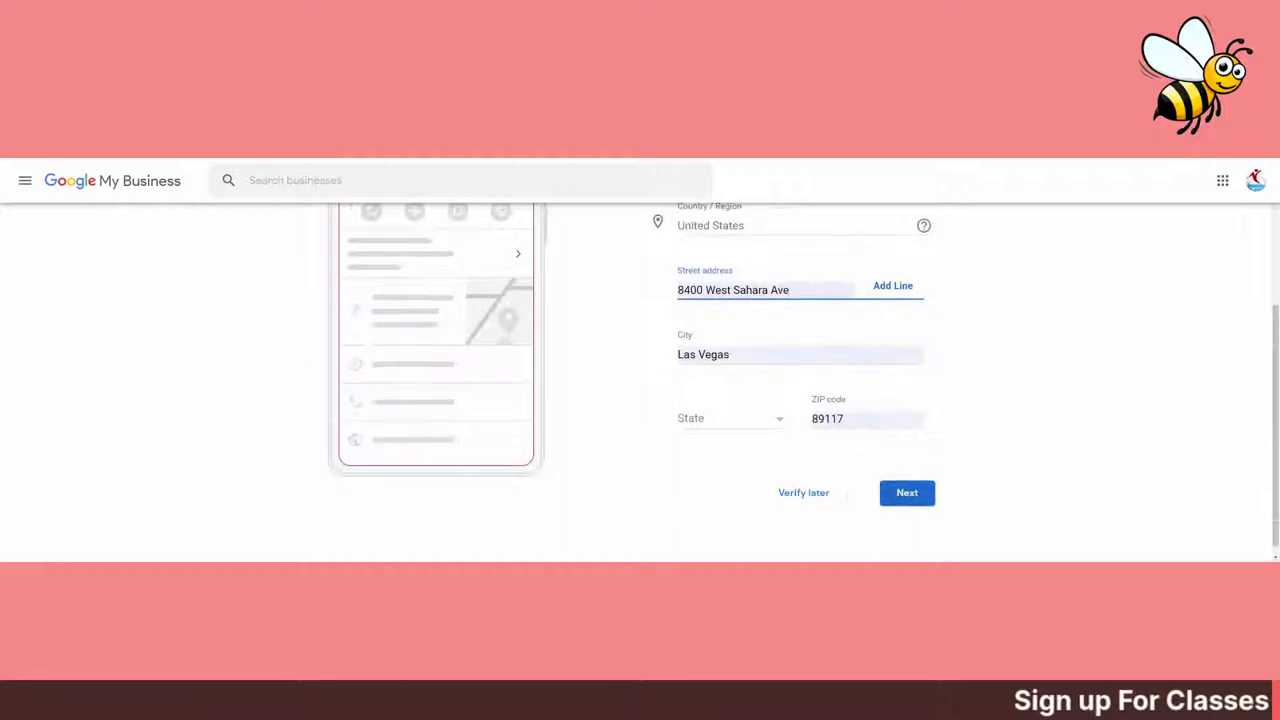
click(776, 420)
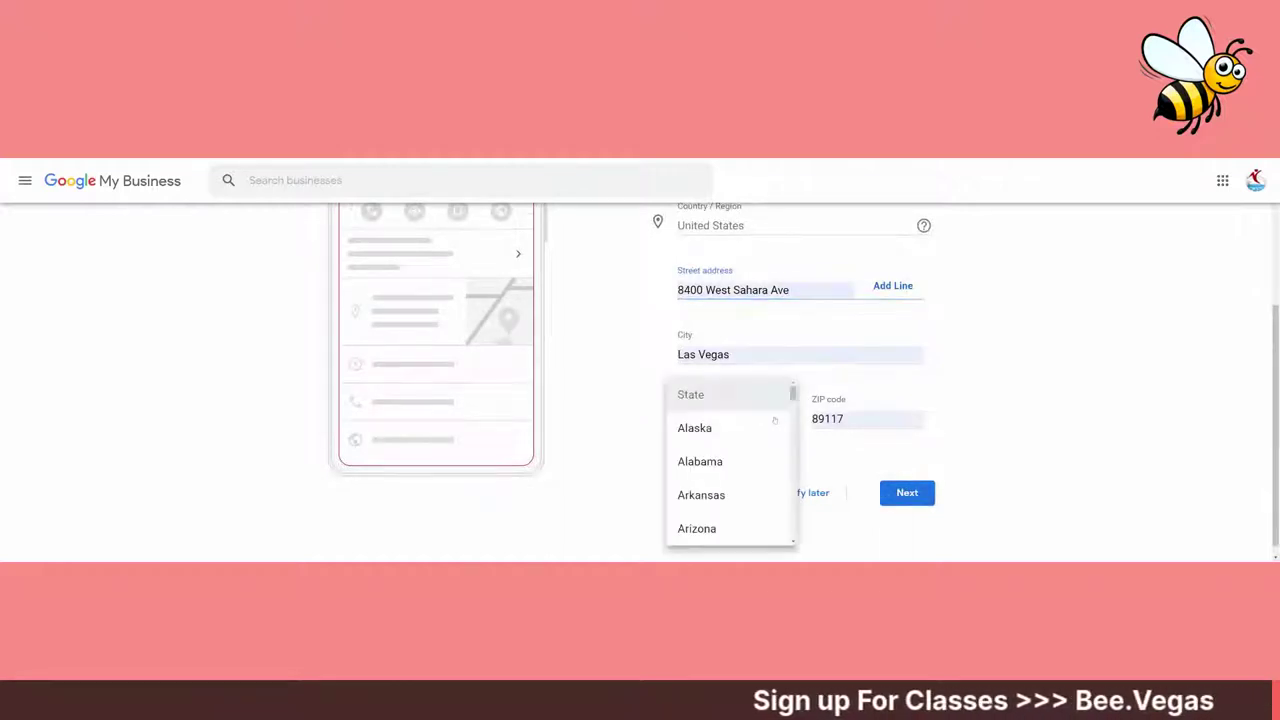
scroll(775, 420, down, 9)
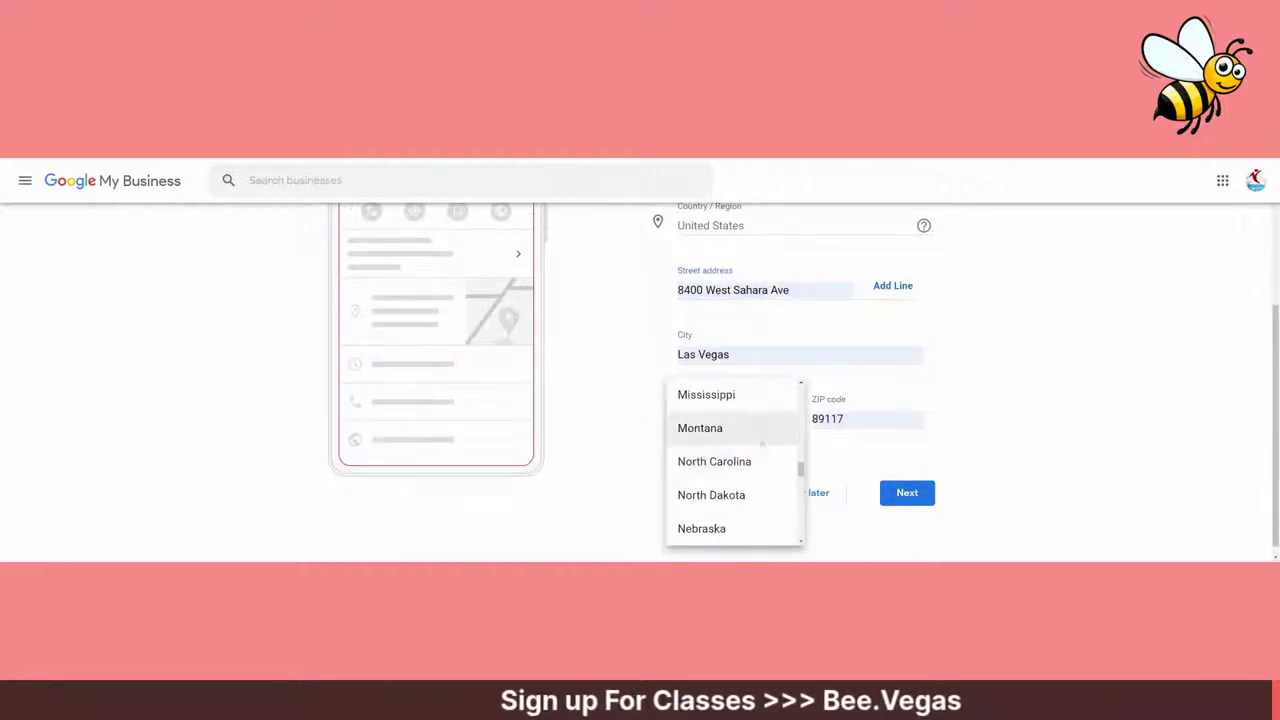
scroll(758, 461, down, 3)
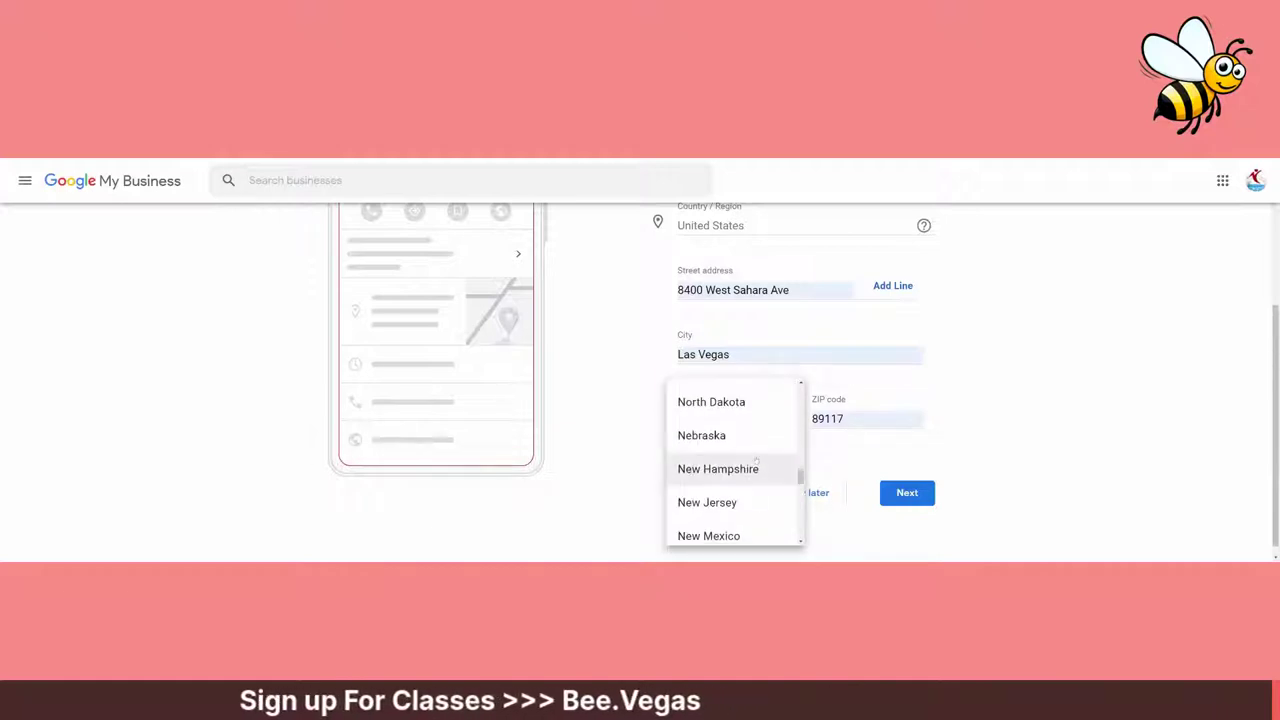
scroll(748, 503, down, 4)
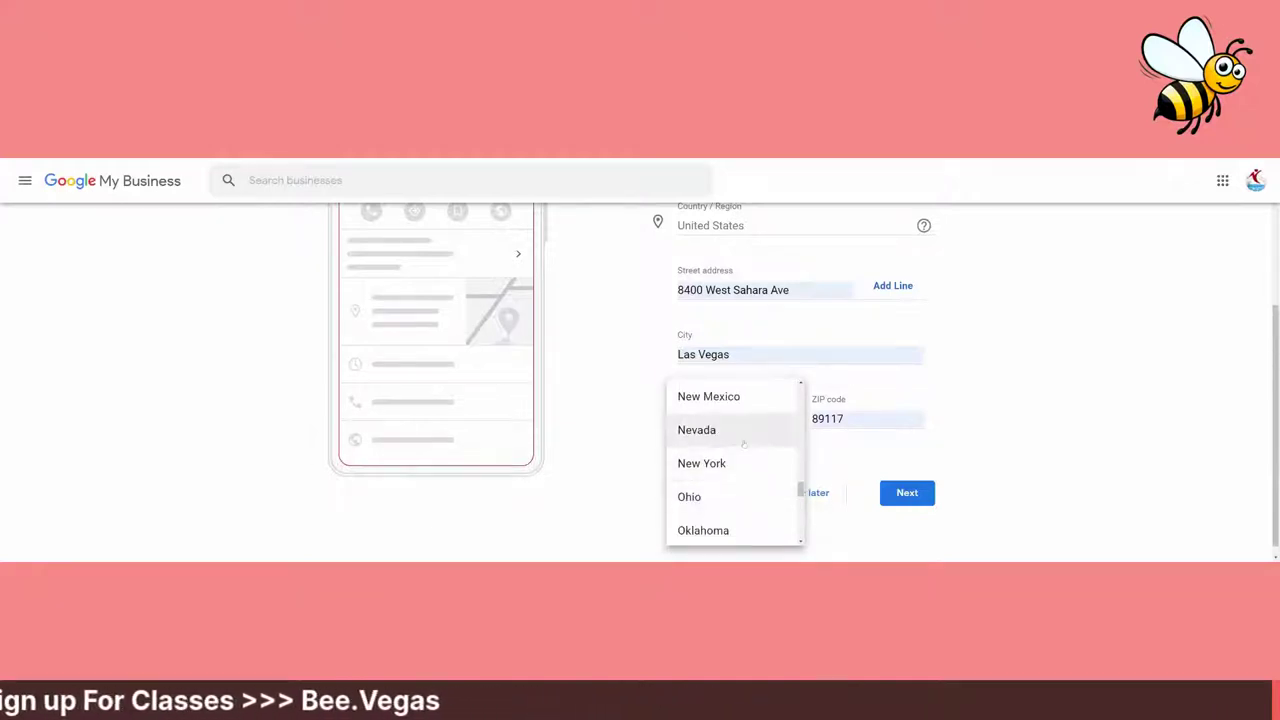
click(744, 440)
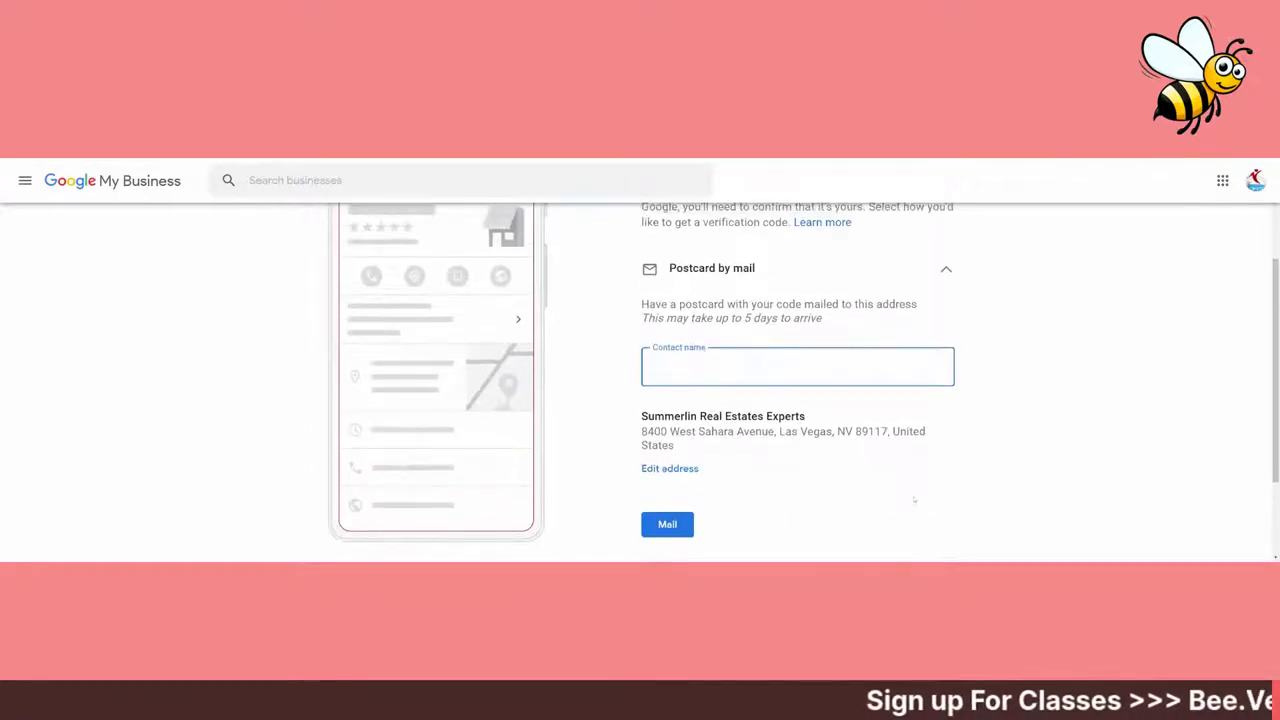
Enter the contact person's full name for the verification postcard by mail
scroll(913, 499, up, 1)
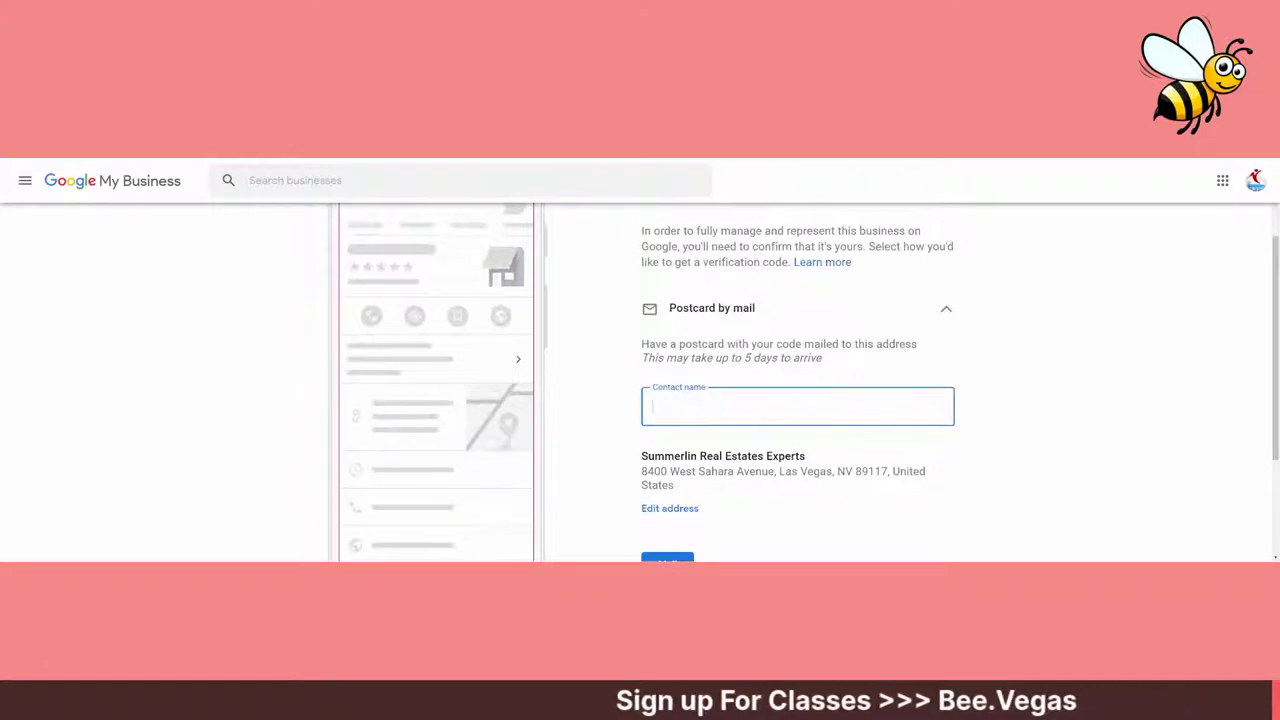
scroll(800, 400, down, 1)
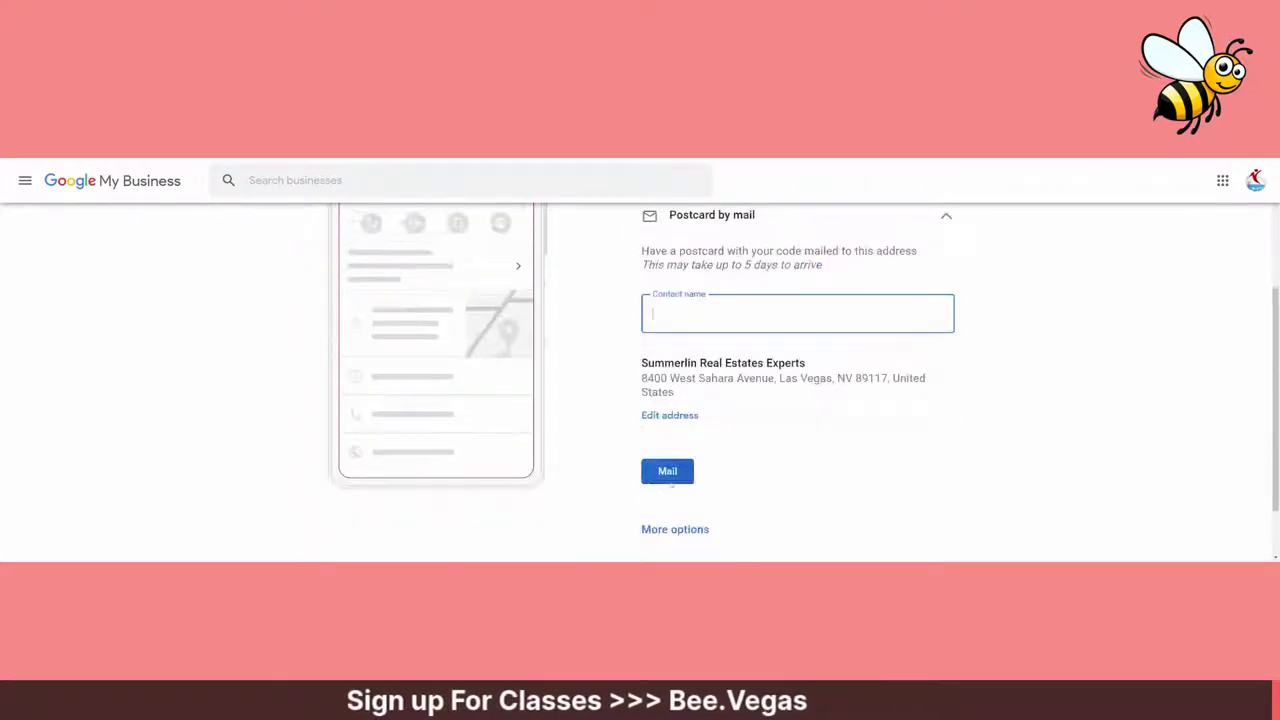
scroll(800, 400, up, 2)
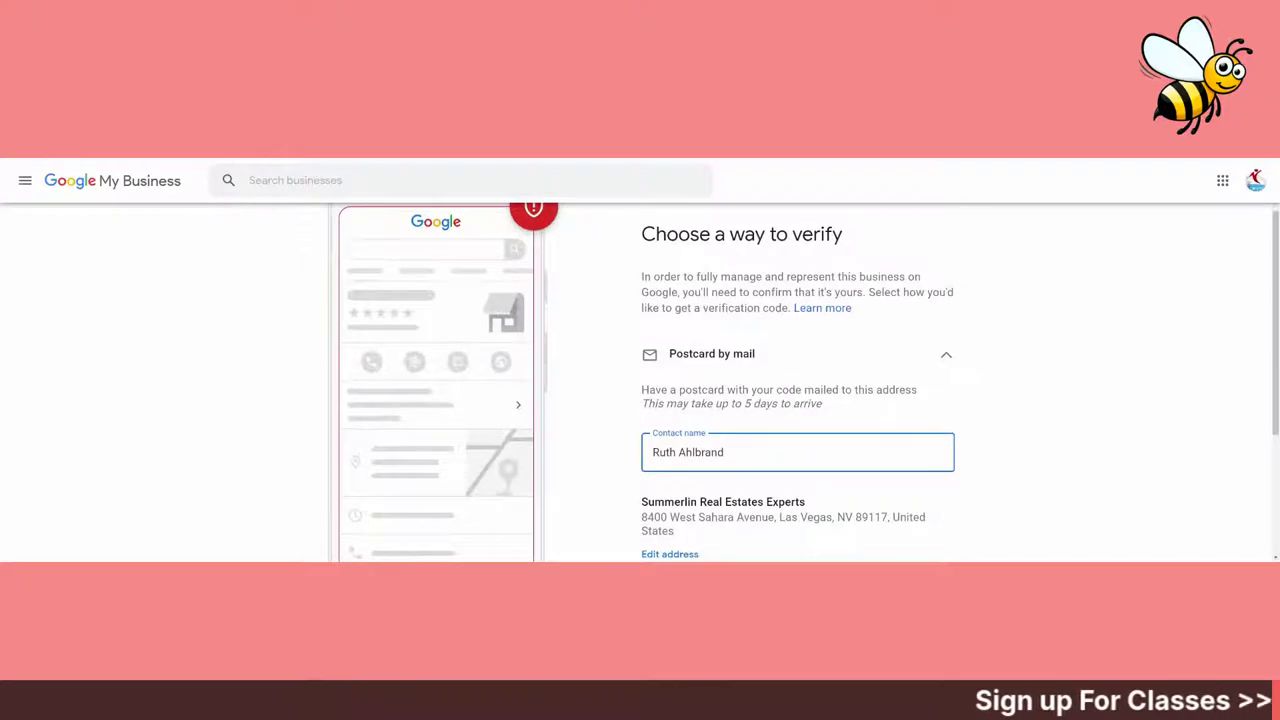
scroll(885, 440, down, 1)
click(885, 440)
scroll(885, 440, down, 1)
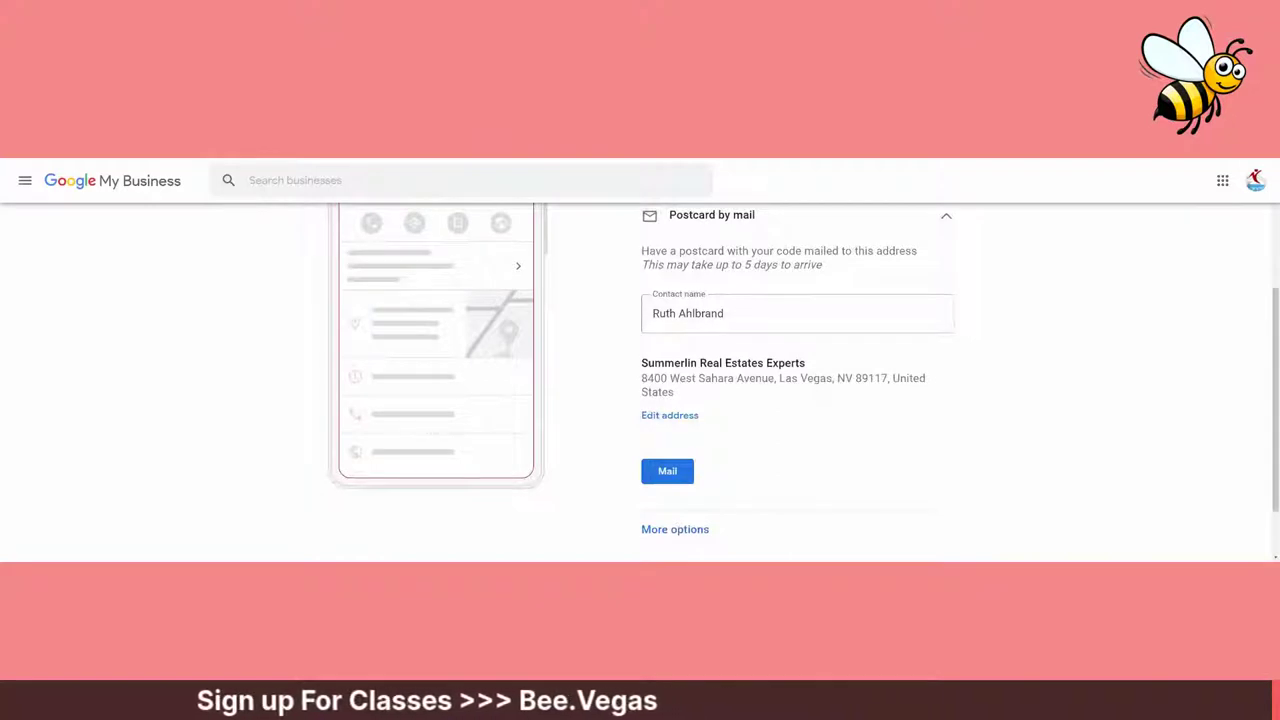
Examine the postcard verification details, including the delivery time, contact name, mailing address and further options
scroll(851, 448, down, 1)
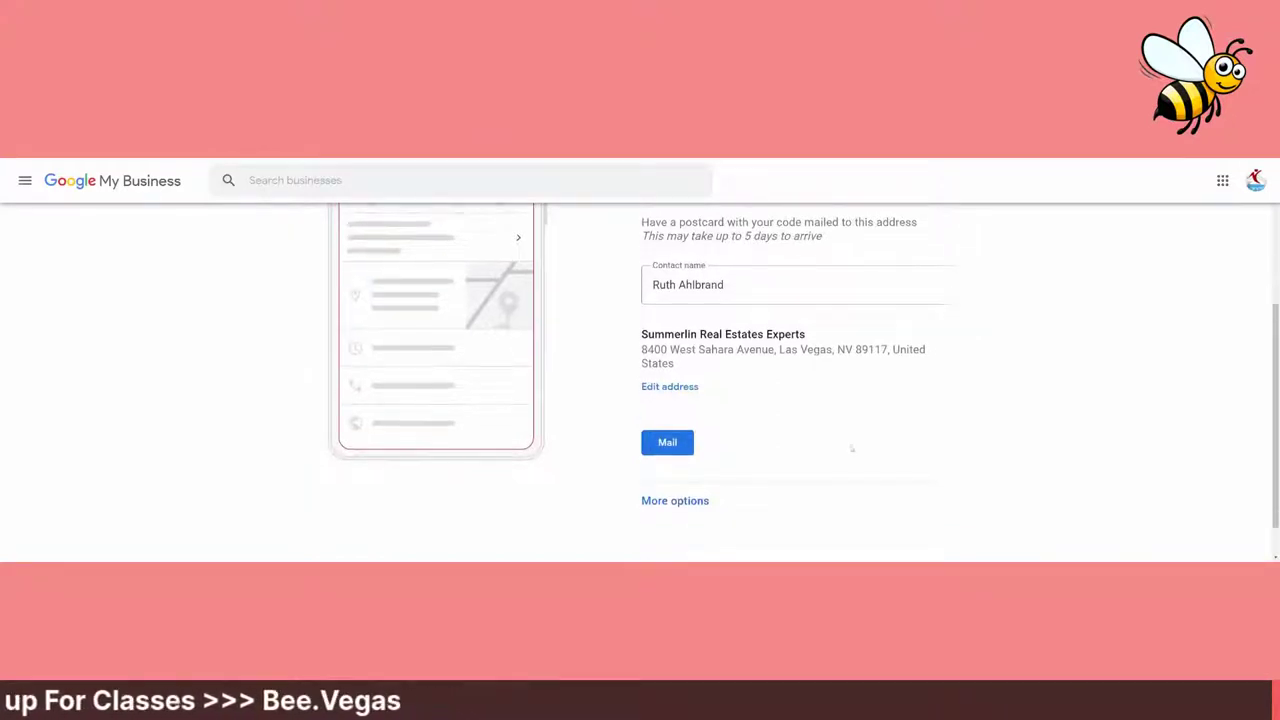
scroll(851, 448, down, 1)
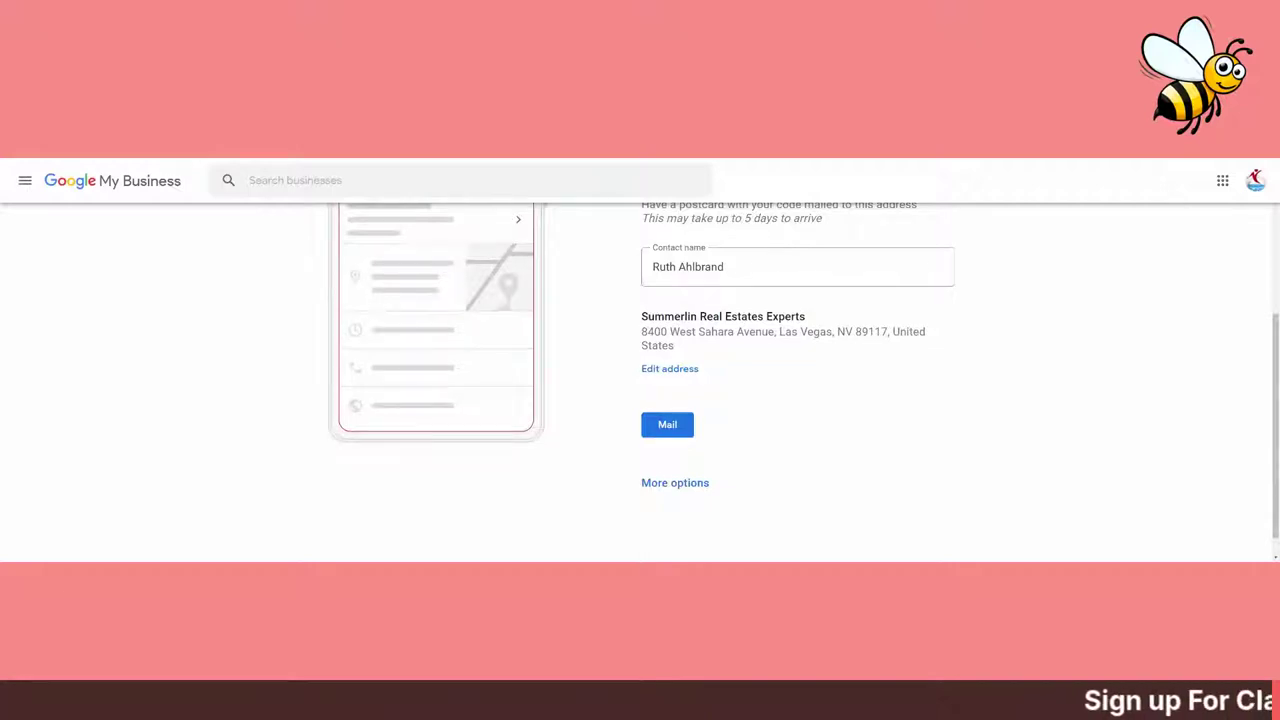
scroll(851, 448, up, 1)
scroll(851, 448, up, 1)
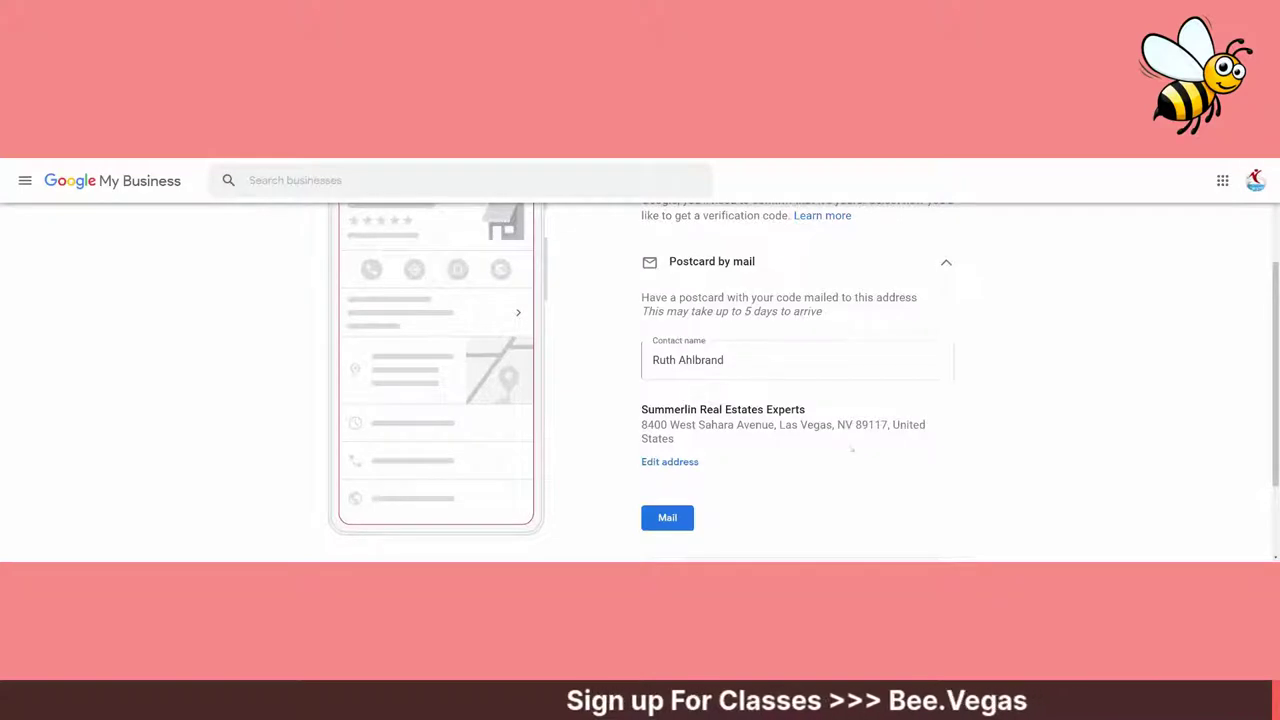
scroll(851, 448, up, 2)
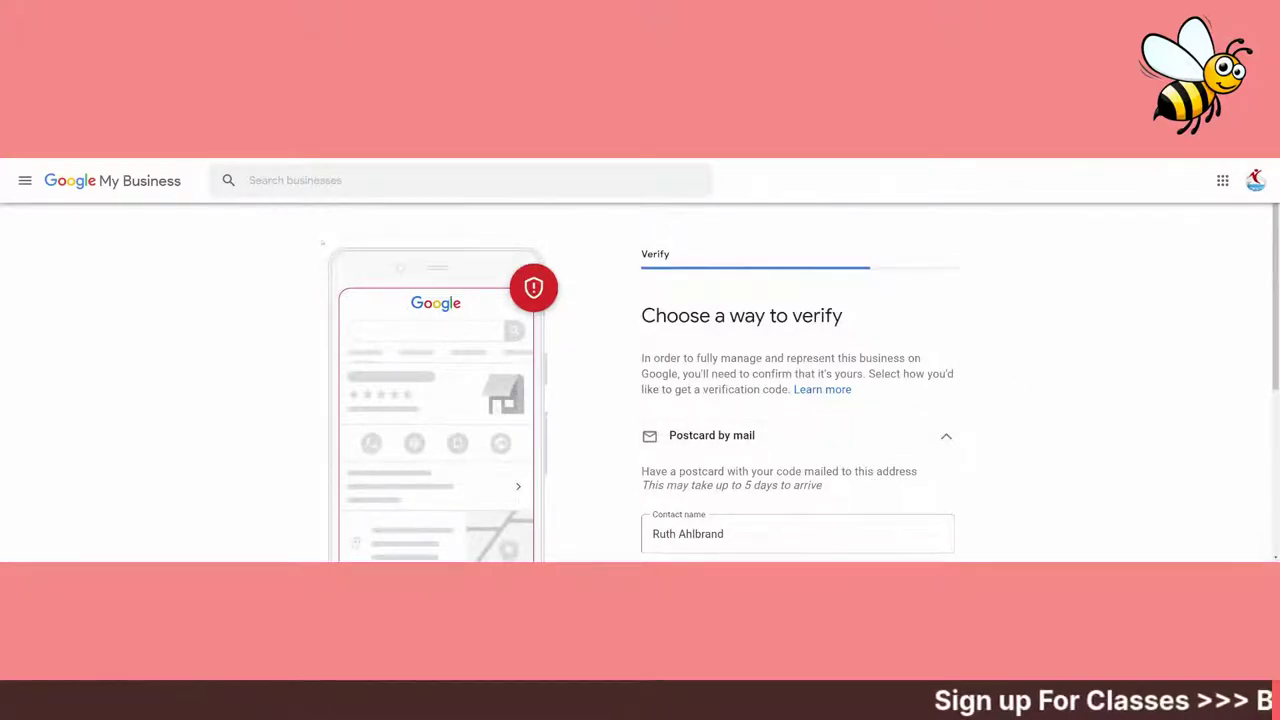
scroll(910, 467, down, 2)
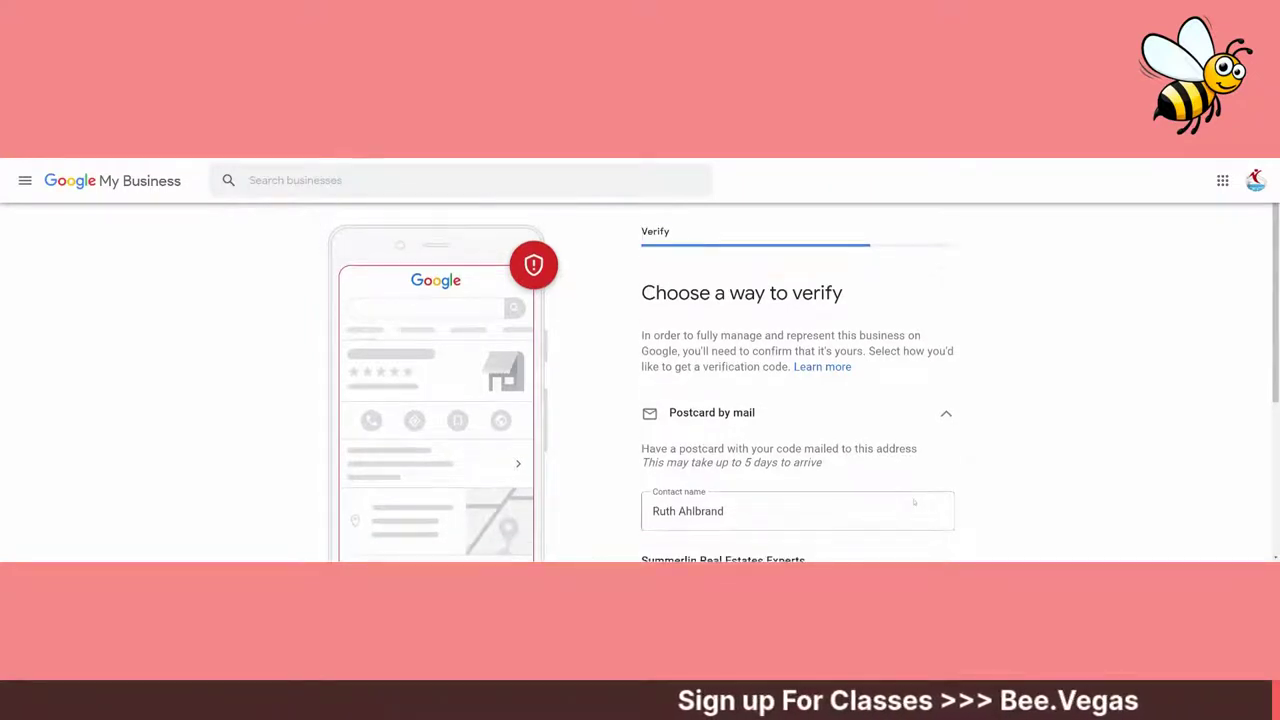
scroll(975, 436, down, 3)
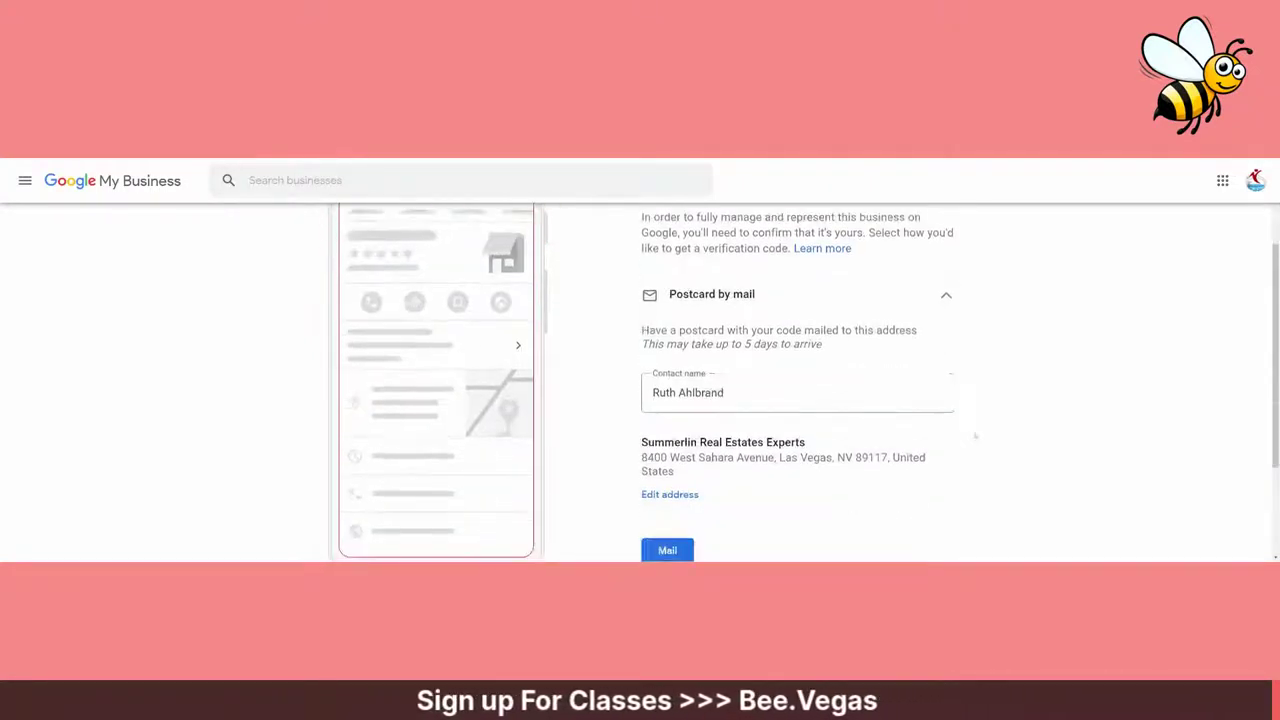
scroll(975, 436, down, 2)
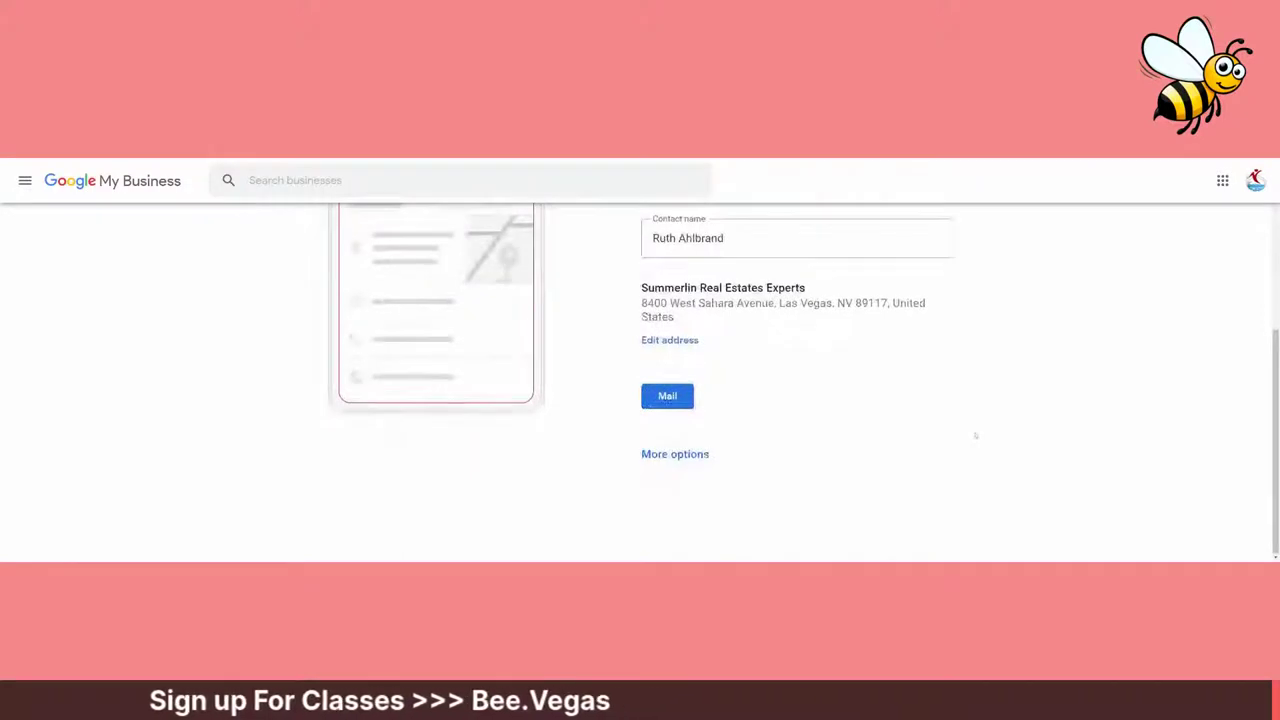
scroll(975, 436, up, 5)
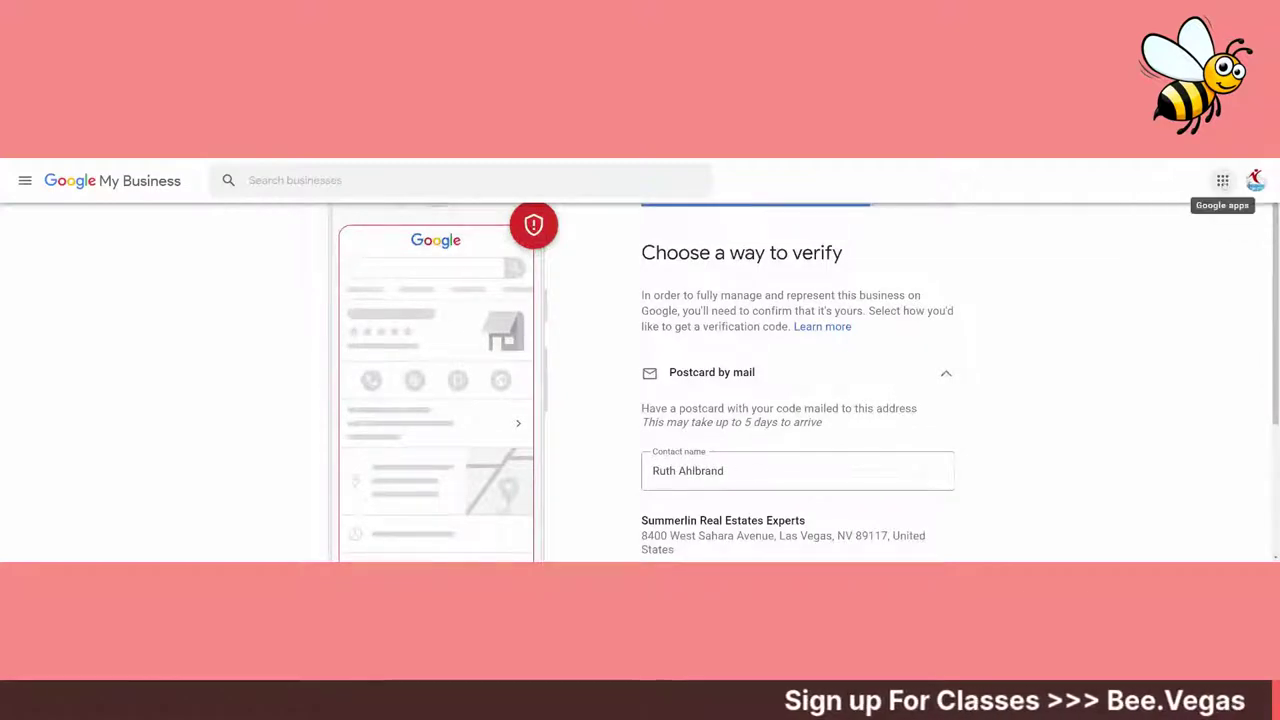
click(1222, 180)
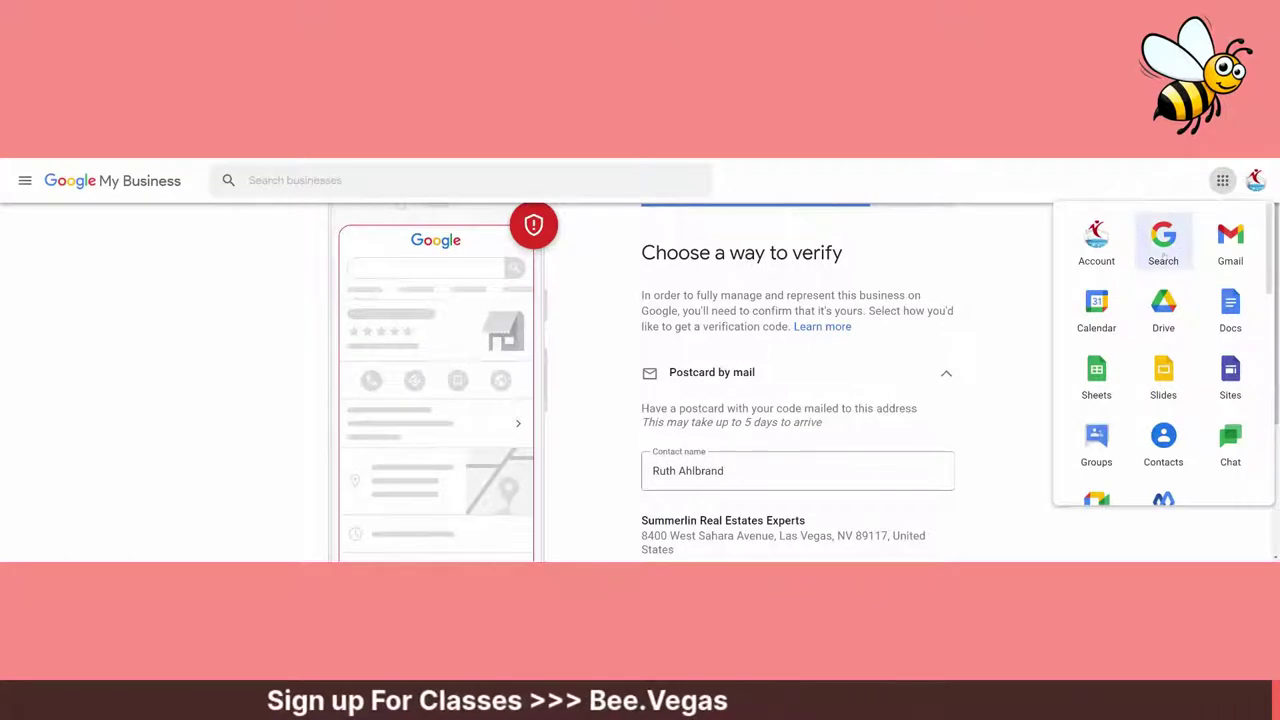
key(Escape)
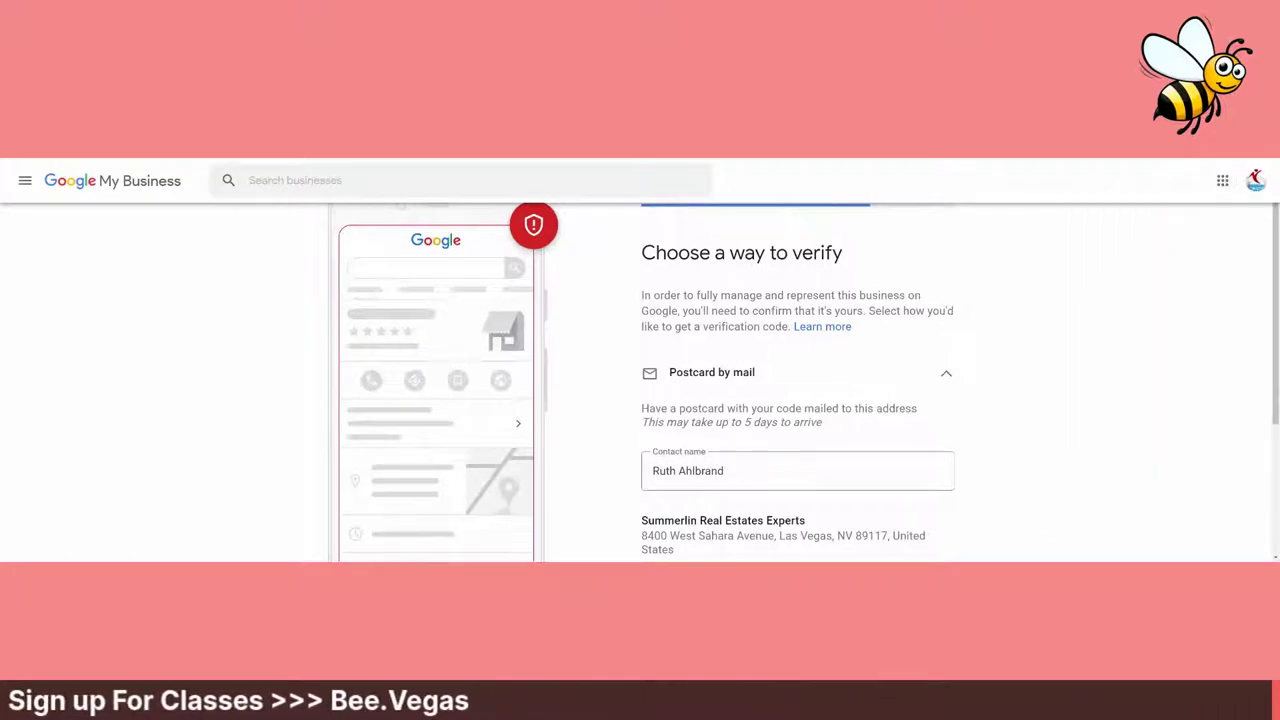